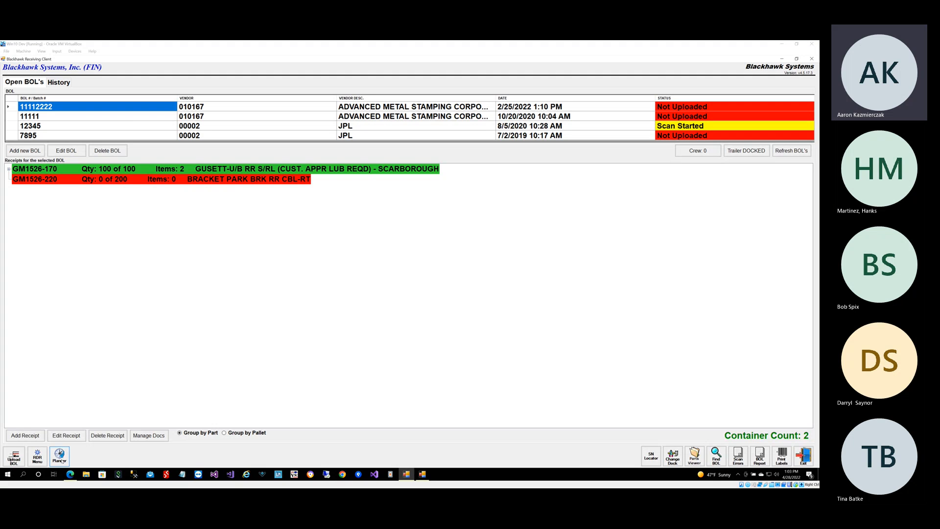
Step: Open the dock scheduler and start a new event with its time set to 4:00 PM
left_click(61, 458)
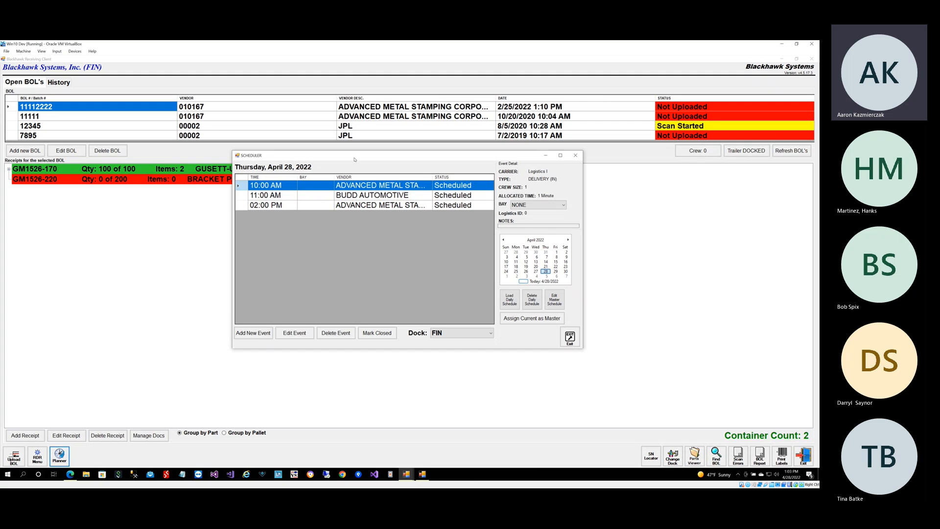
left_click_drag(353, 156, 354, 152)
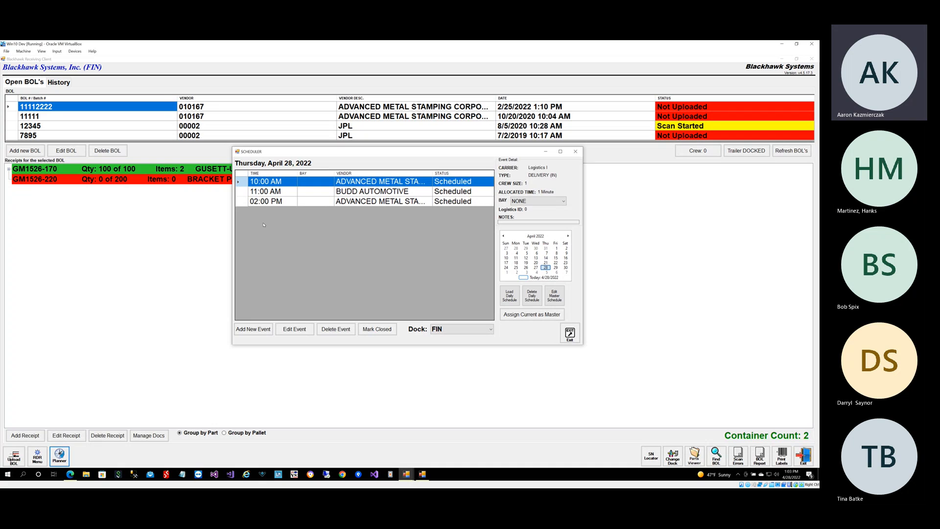
left_click(253, 329)
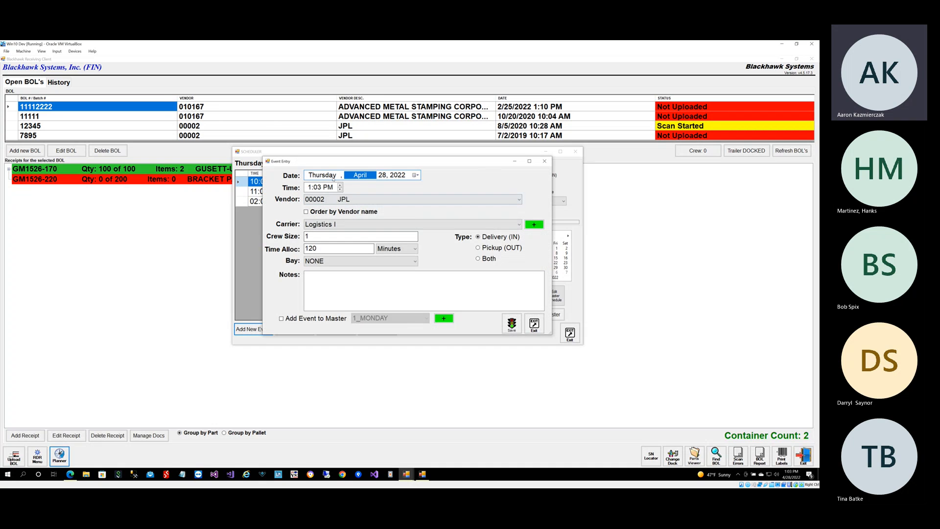
left_click(308, 188)
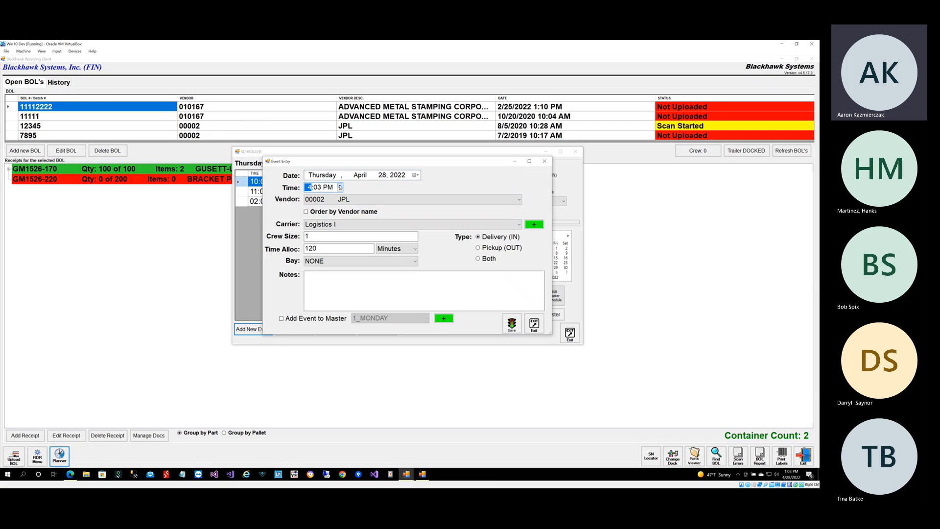
left_click(319, 189)
left_click(340, 190)
left_click(341, 189)
left_click(340, 190)
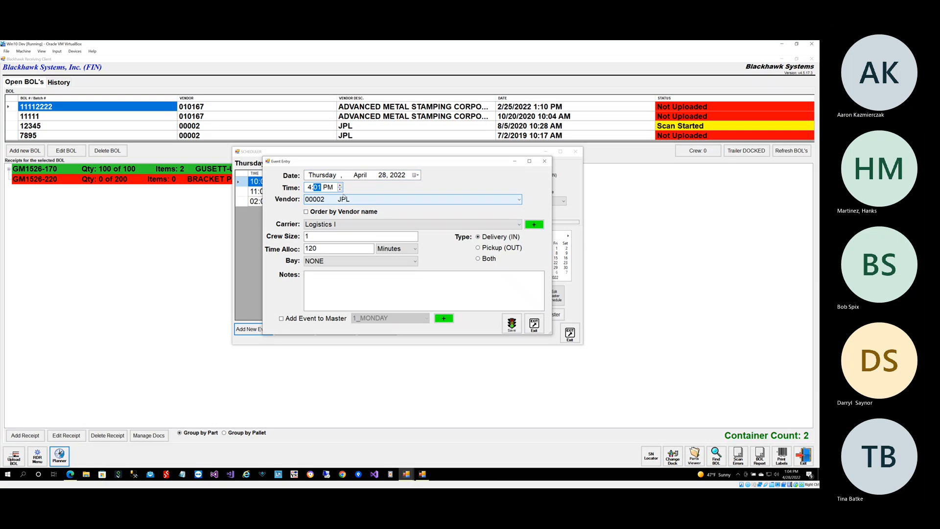
Step: Set the event's vendor to B & W HEAT TREATING CANADA and save the event to the schedule
left_click(349, 200)
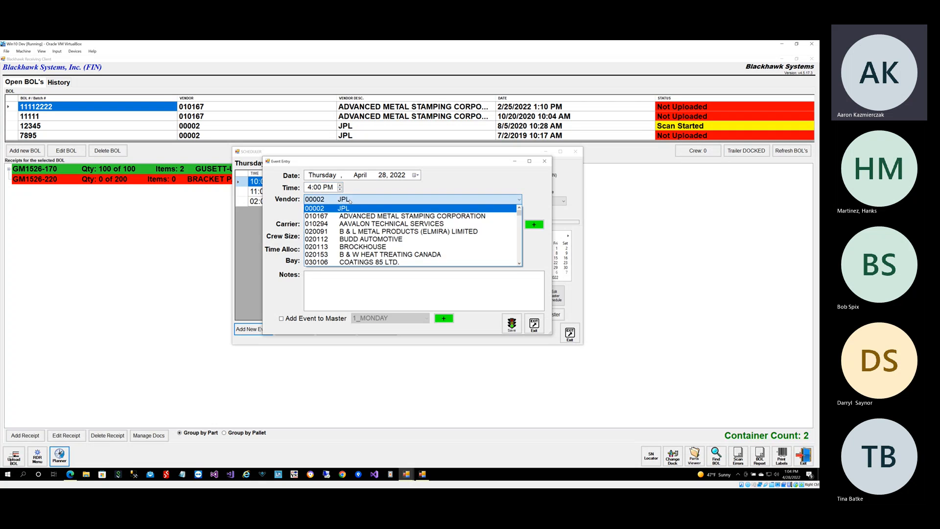
left_click(388, 255)
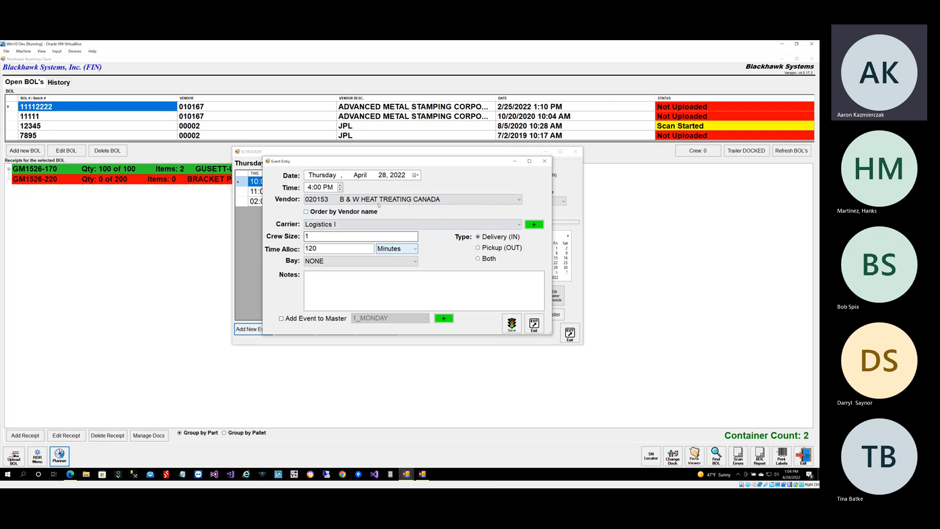
left_click(337, 225)
left_click(299, 229)
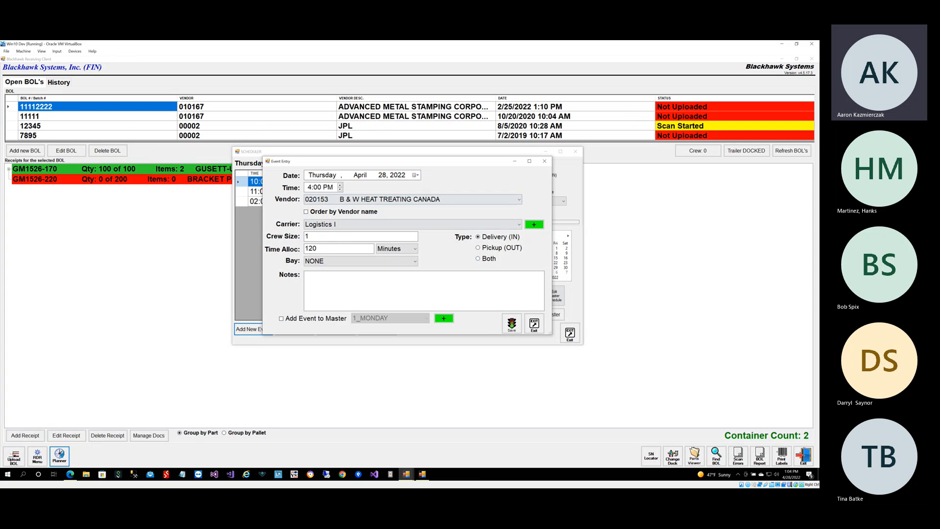
left_click(513, 325)
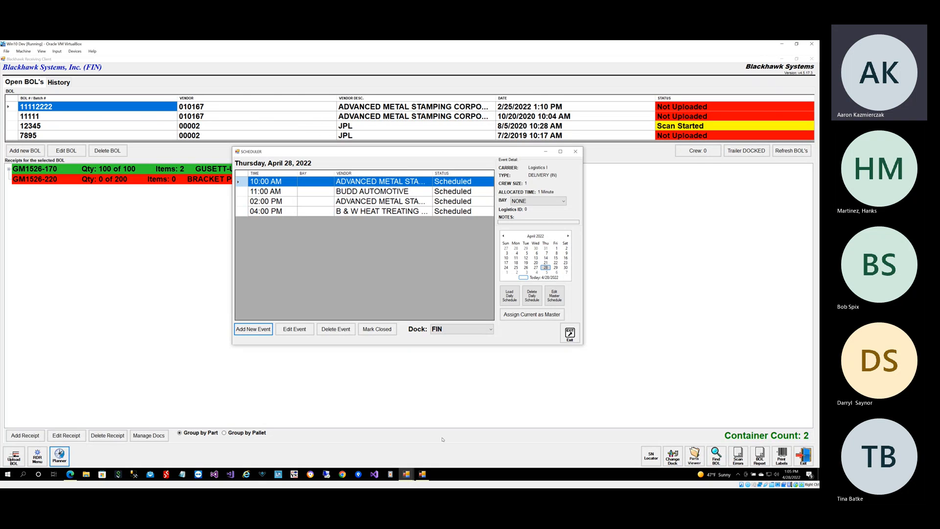
Step: Switch to Blackhawk Receiving Andon, display the Standard report for dock FIN, and return to the Receiving Client
left_click(423, 474)
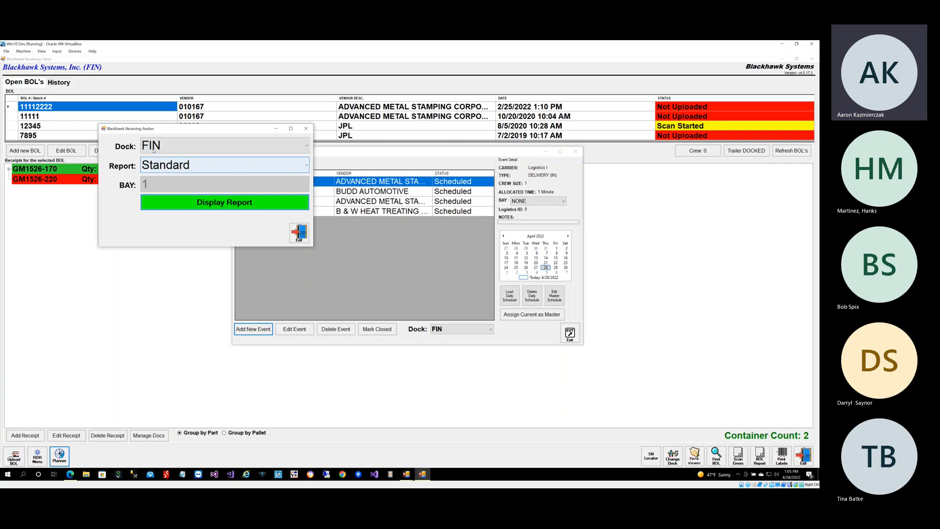
left_click(186, 203)
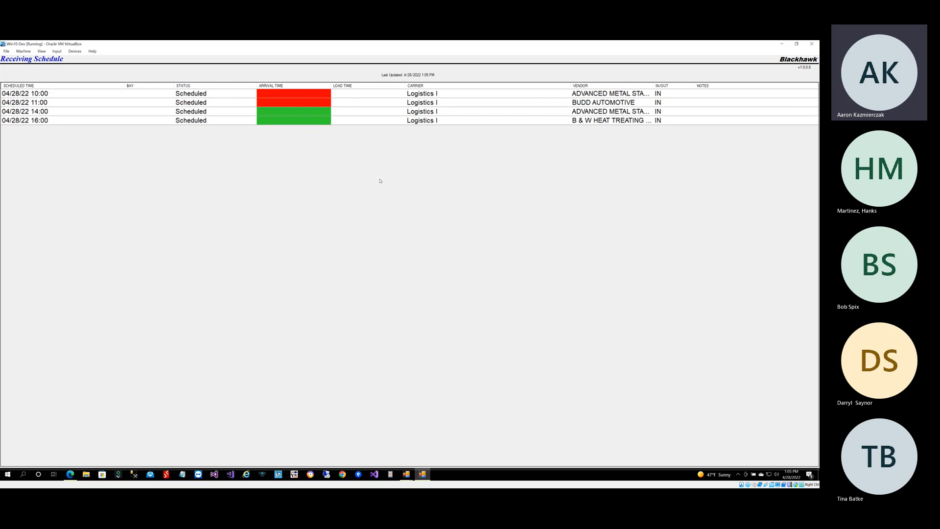
left_click(408, 474)
left_click(377, 453)
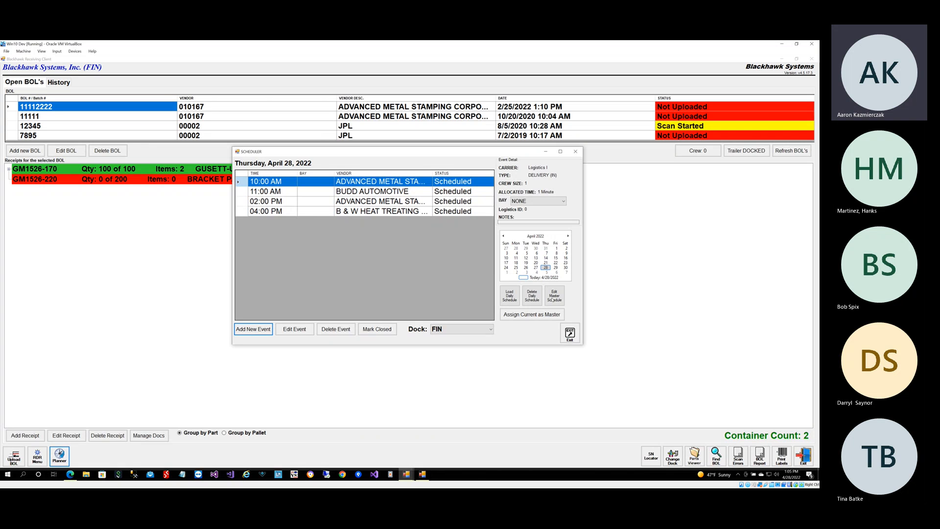
Step: Close the scheduler and start a new Standard BOL with the BOL number TEST123
left_click(570, 334)
left_click(569, 332)
left_click(27, 151)
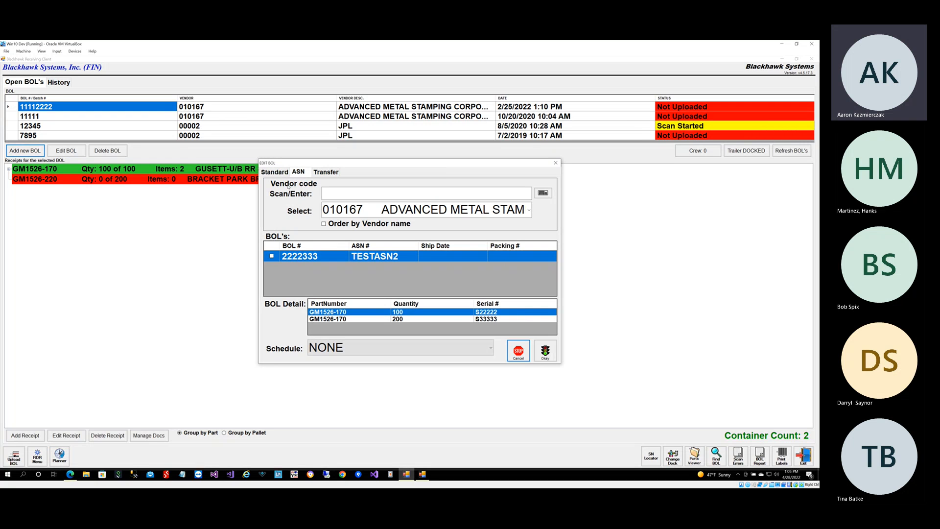
left_click(274, 172)
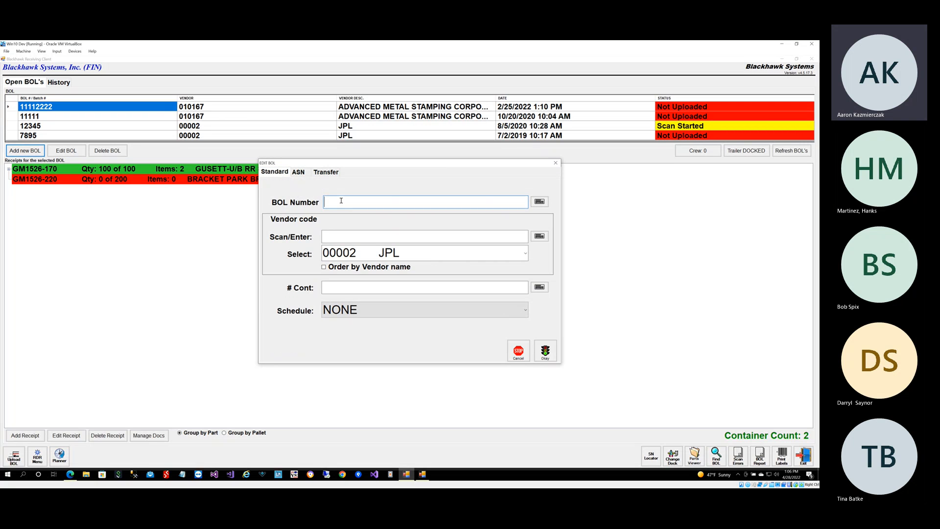
type("TEST12")
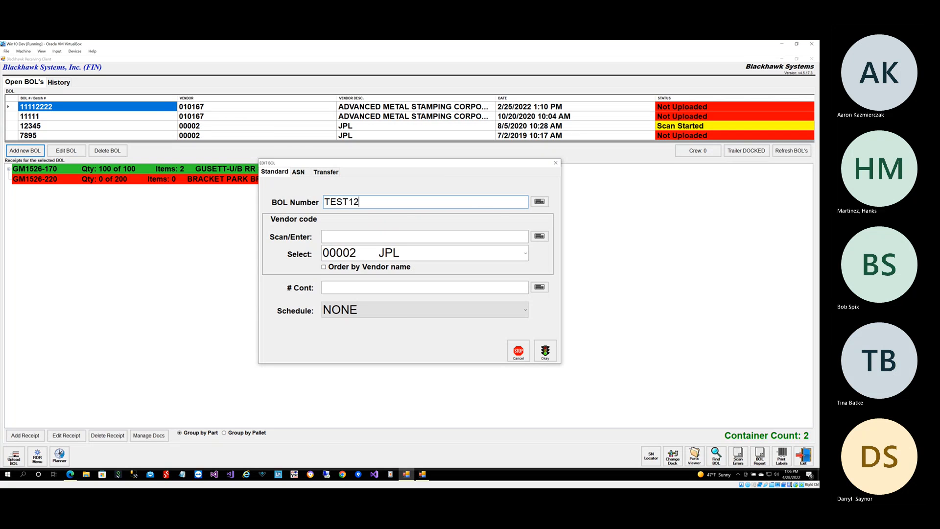
type("3")
key("Tab")
key("Tab")
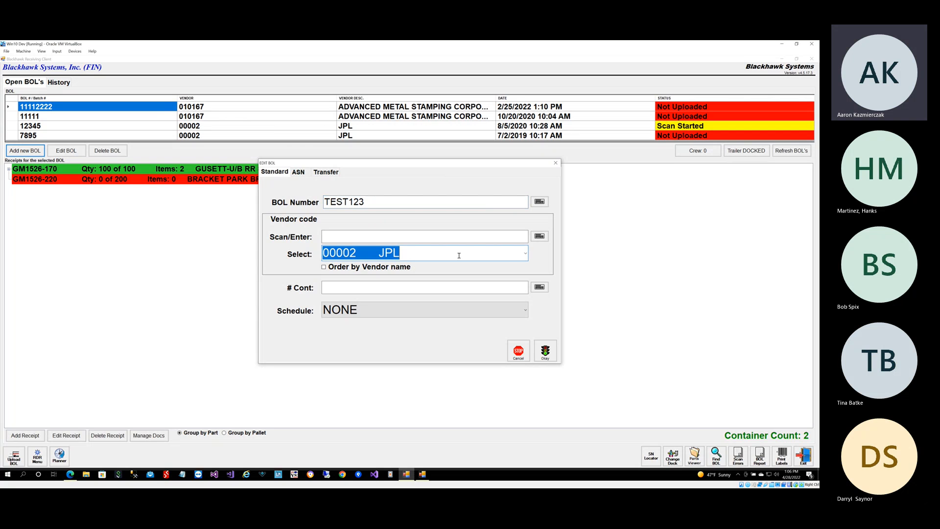
Step: Save the BOL with vendor ADVANCED METAL STAMPING CORPORATION, 1 container and the schedule 4/28/2022 10:00 AM-Logistics I
left_click(523, 260)
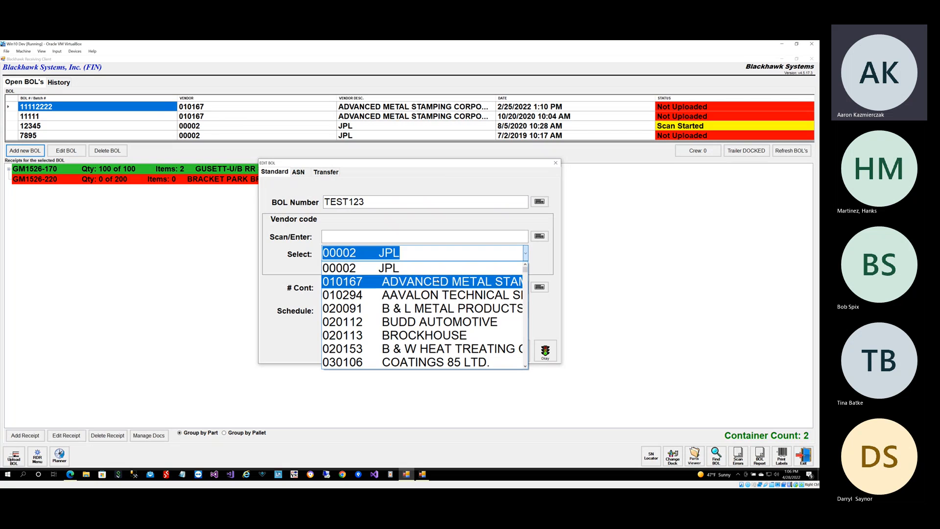
left_click(435, 278)
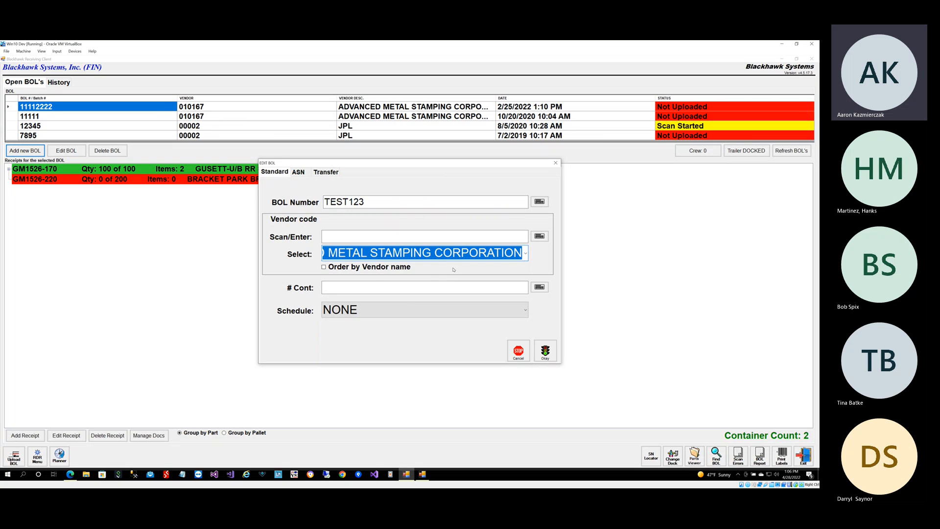
left_click(348, 287)
type("1")
left_click(470, 311)
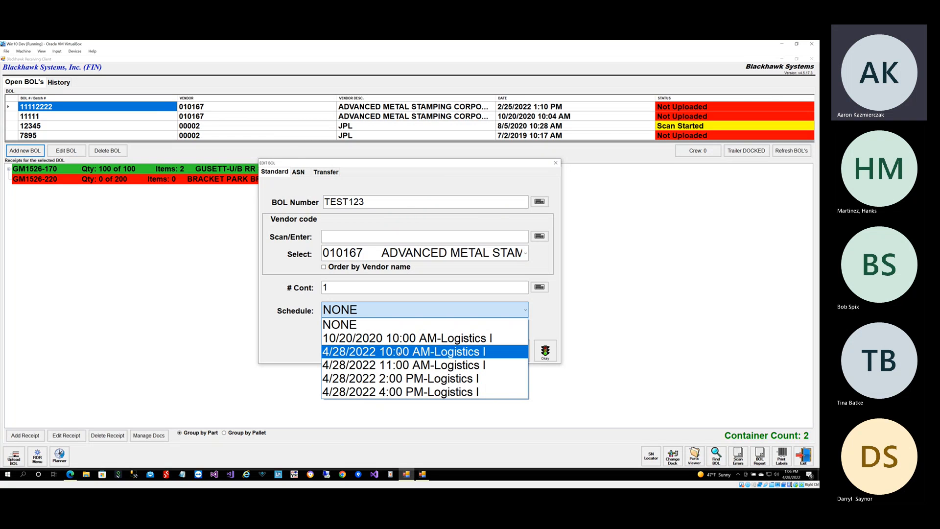
left_click(431, 352)
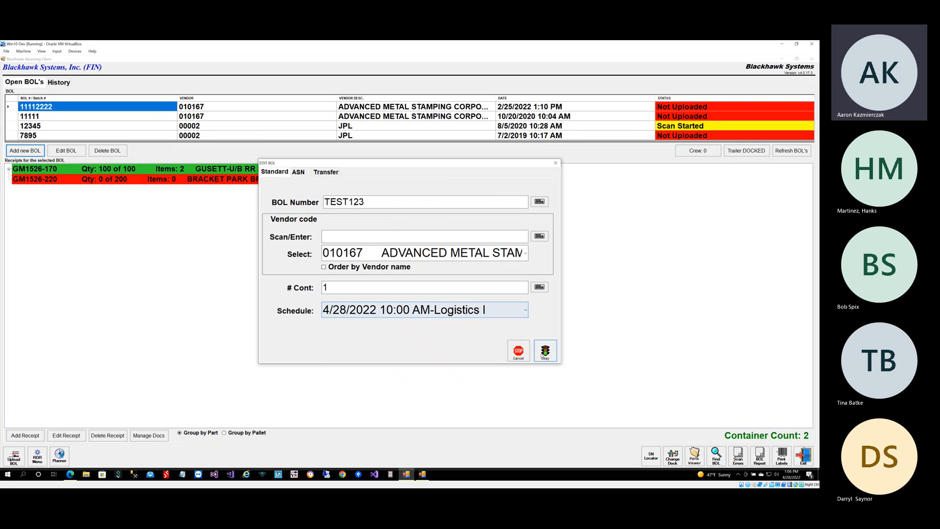
left_click(545, 351)
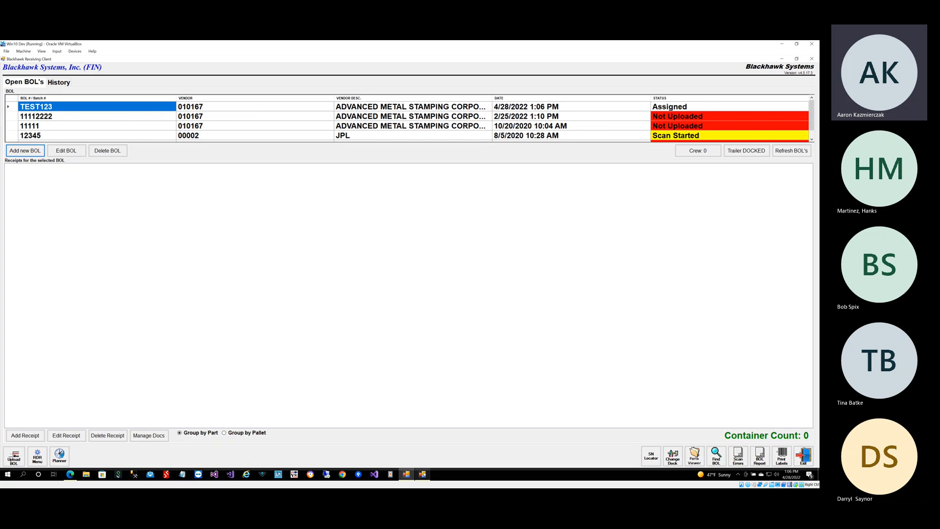
Step: Check the Receiving Schedule report, and mark BOL TEST123's trailer as docked without a driver check-in
left_click(422, 474)
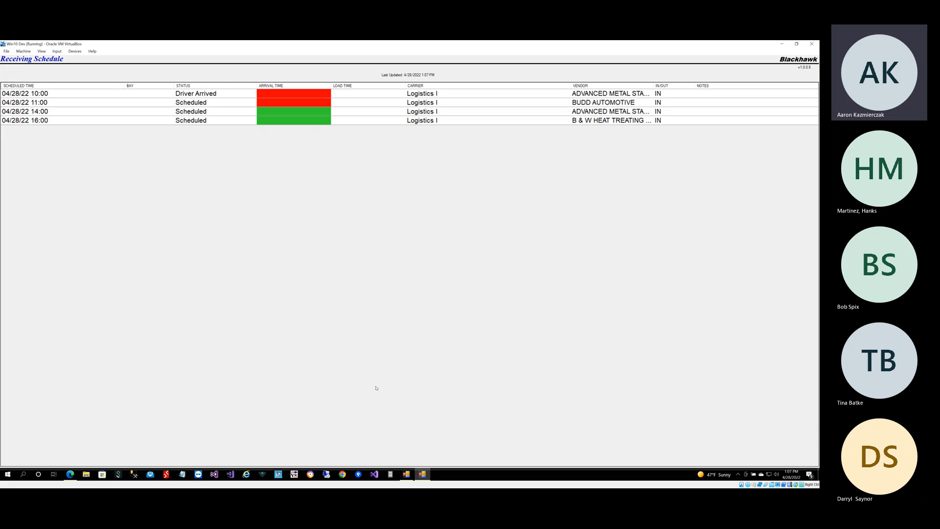
left_click(407, 475)
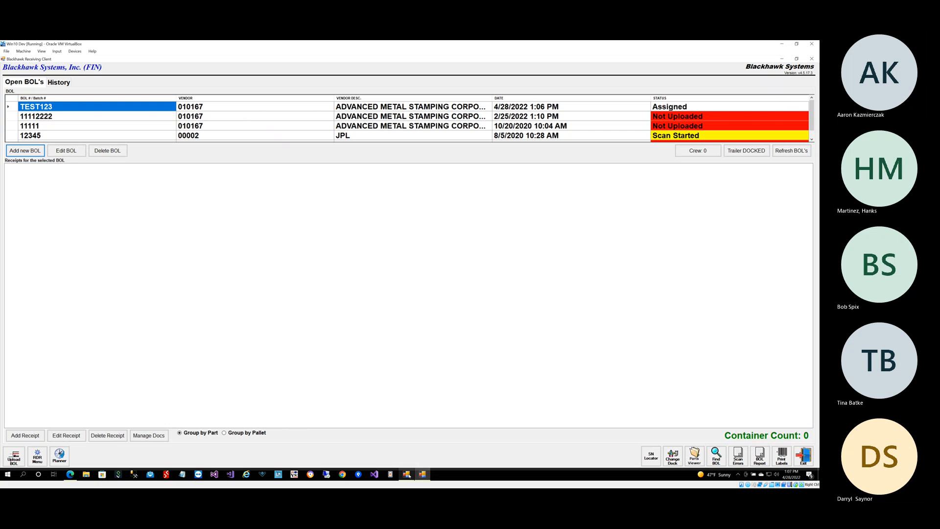
left_click(13, 107)
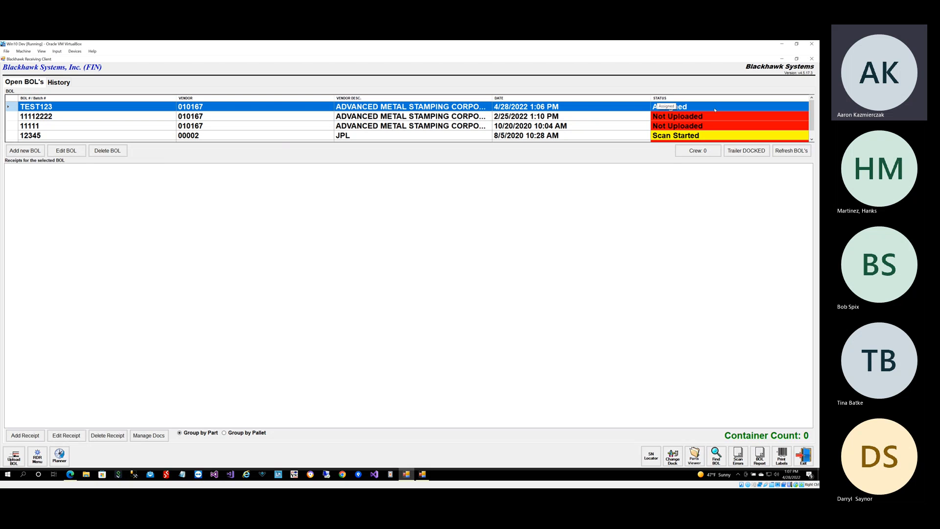
left_click(754, 152)
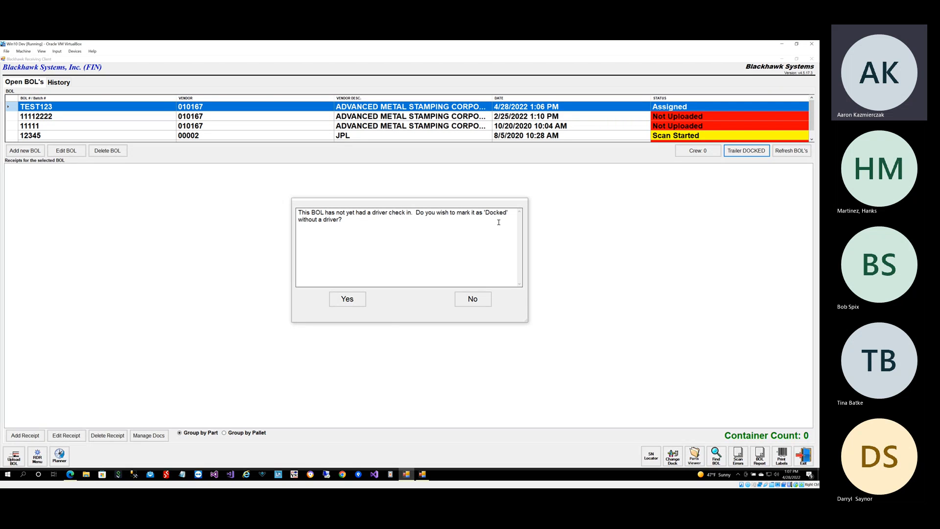
left_click(347, 299)
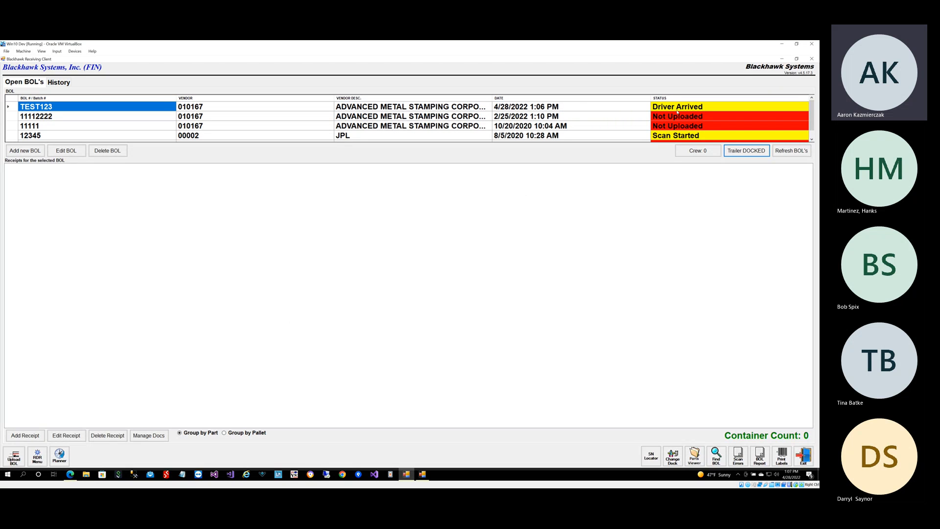
Step: Check the 10:00 delivery's status in the Receiving Schedule report and return to the Receiving Client
left_click(422, 474)
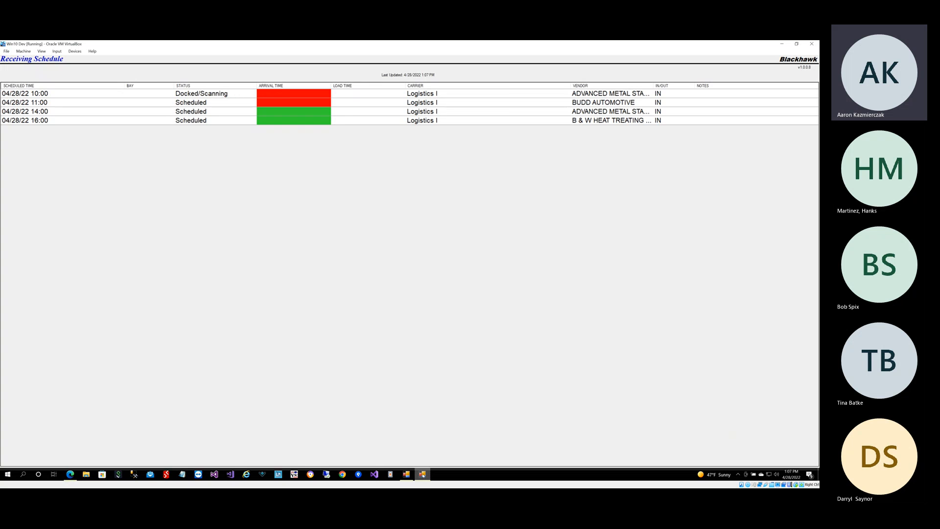
mouse_move(408, 475)
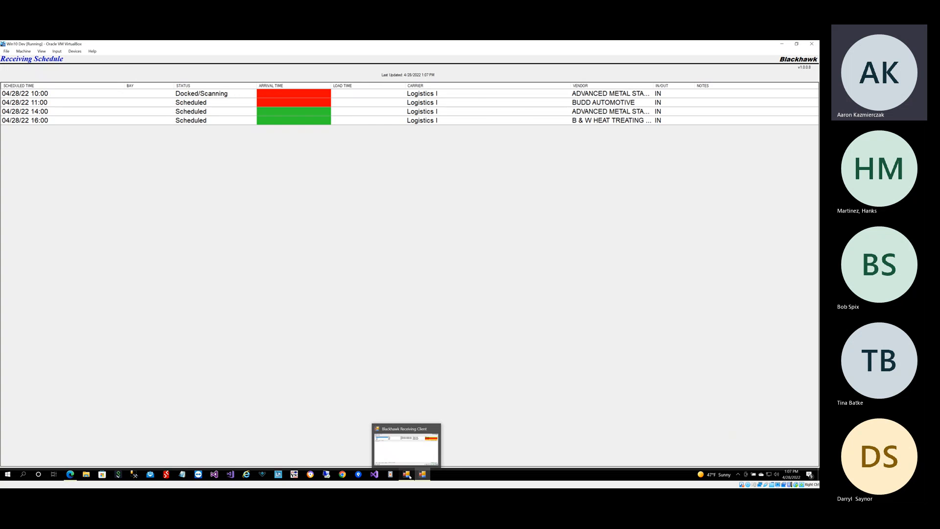
left_click(410, 476)
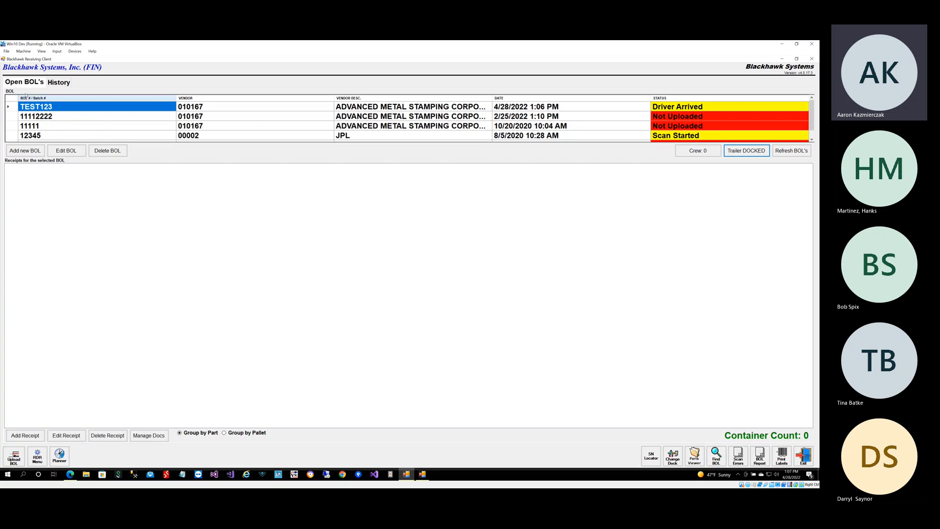
Step: Start a receipt for BOL TEST123 with part number GM1526-170 and automatic serial number generation
left_click(25, 435)
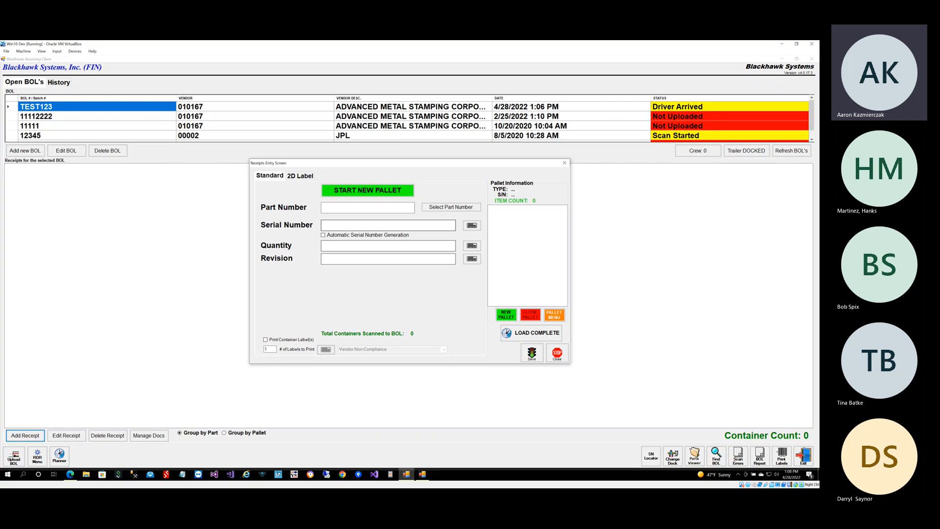
left_click(436, 210)
left_click(434, 256)
left_click(429, 268)
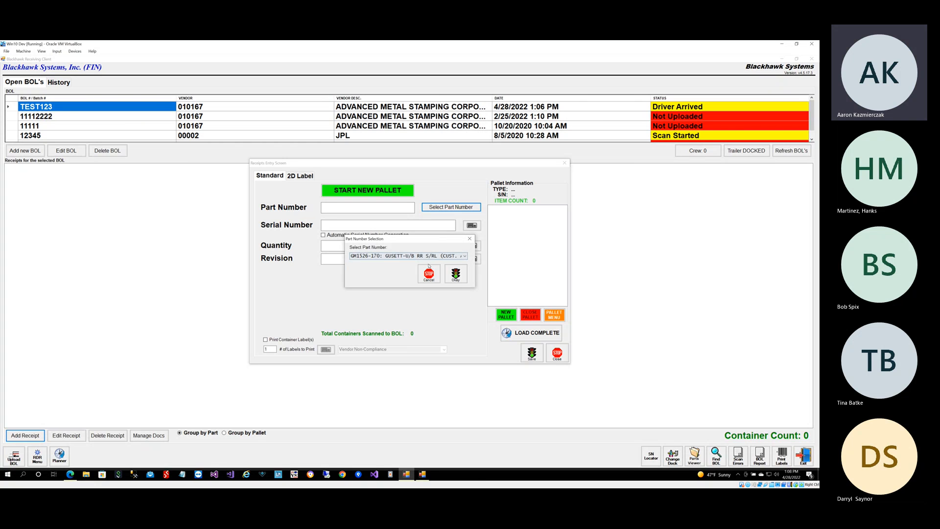
left_click(456, 274)
left_click(324, 235)
Step: Save the receipt with a quantity of 1, entering 1 as the verified quantity
type("1")
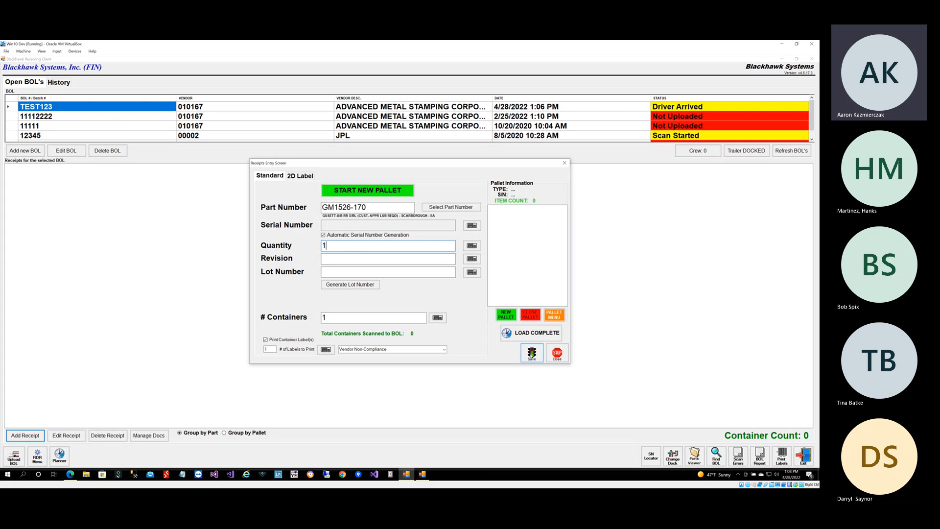
left_click(532, 355)
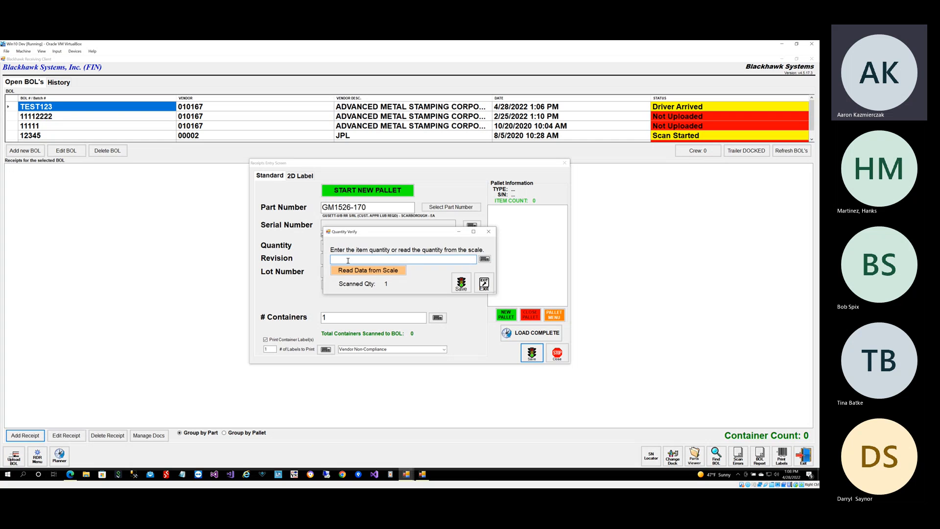
type("1")
left_click(458, 281)
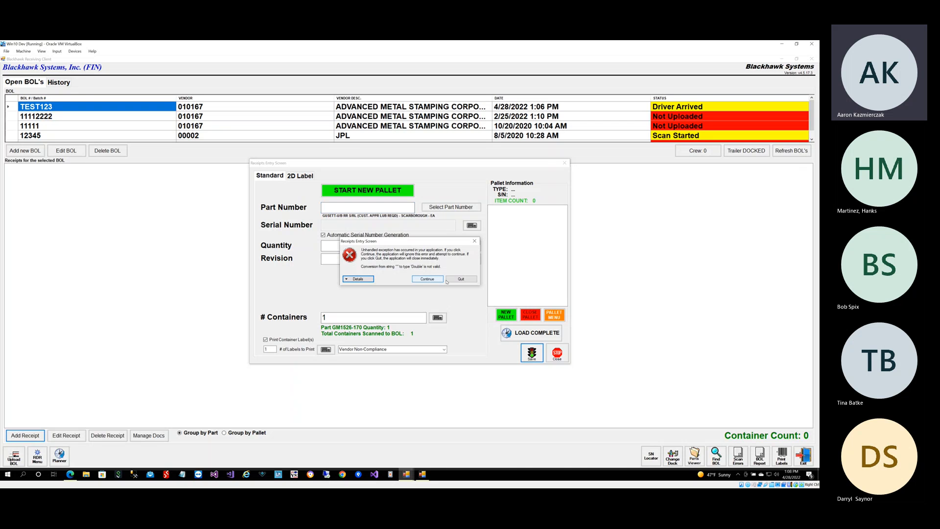
left_click(433, 279)
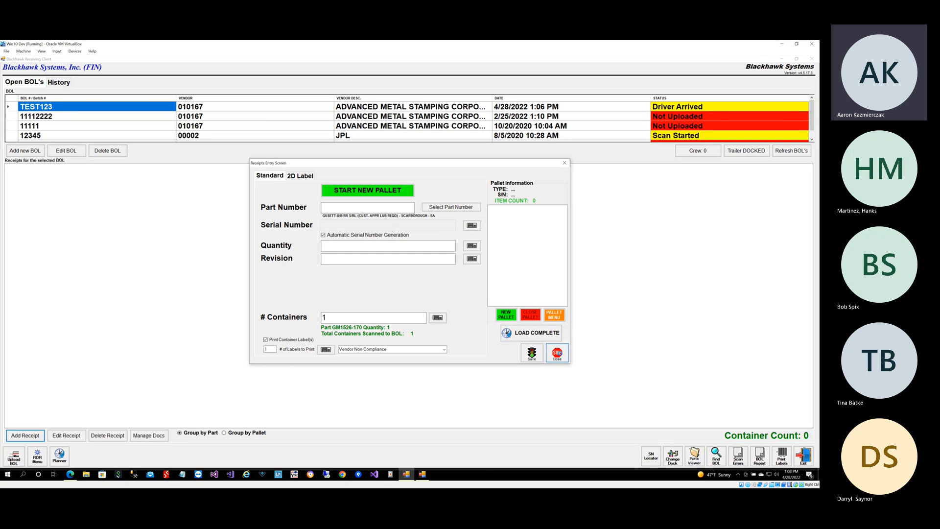
Step: Close the receipt entry, check the 10:00 delivery's load time in the Receiving Schedule report, and return to the Receiving Client
left_click(558, 352)
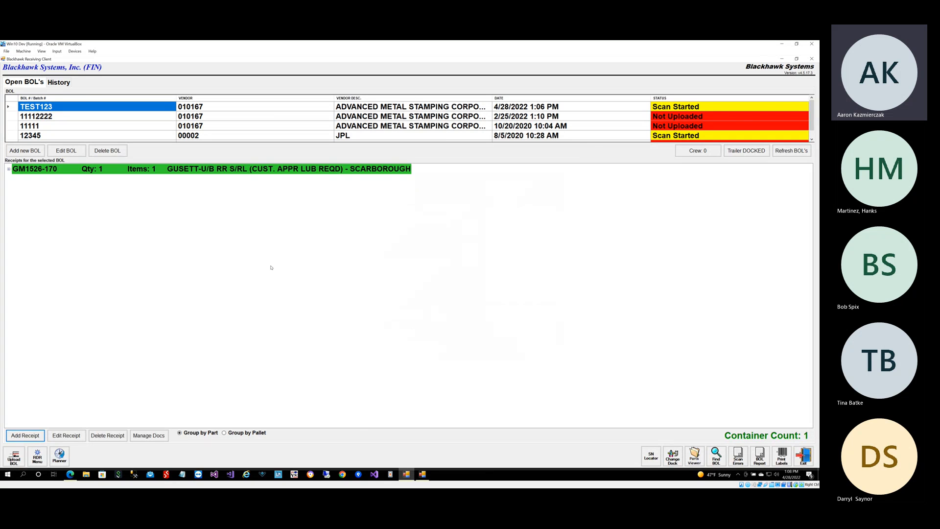
left_click(423, 474)
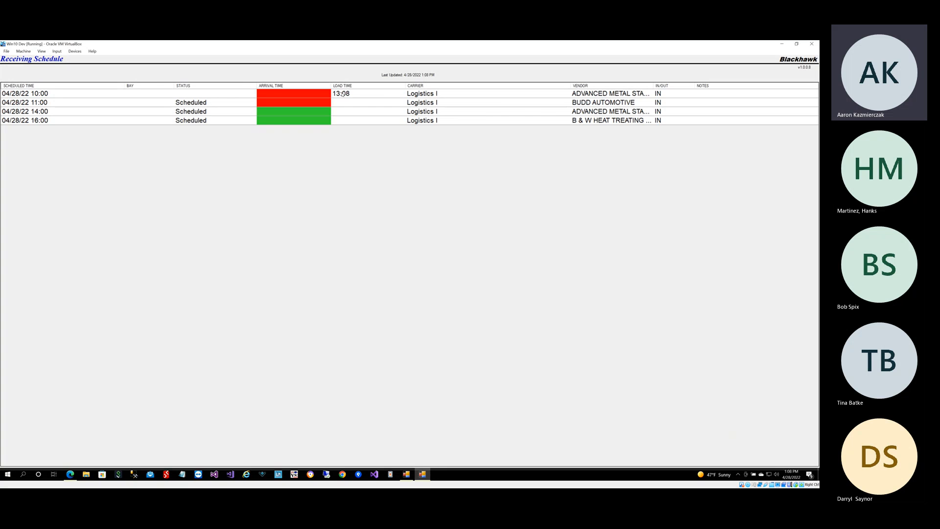
left_click(407, 473)
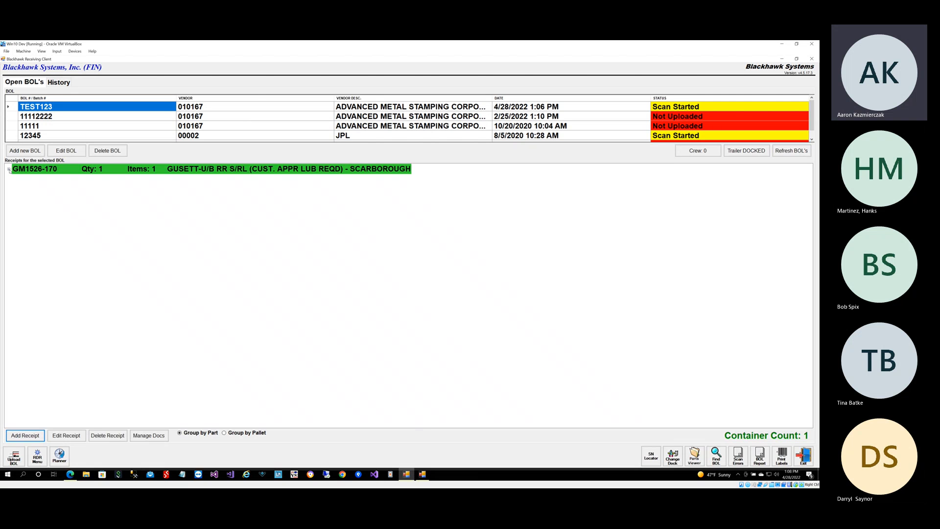
Step: Mark the load complete for BOL TEST123, confirming that everything for the BOL has been scanned
left_click(25, 436)
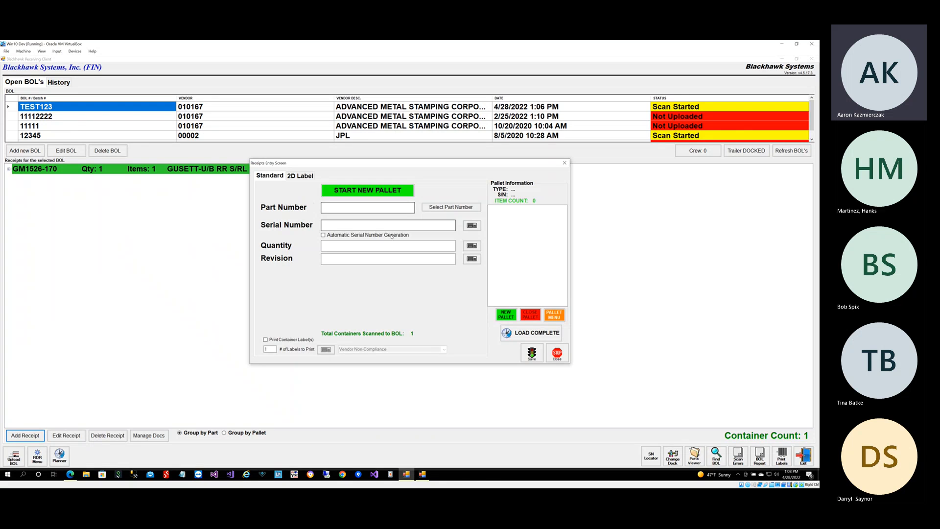
left_click(532, 335)
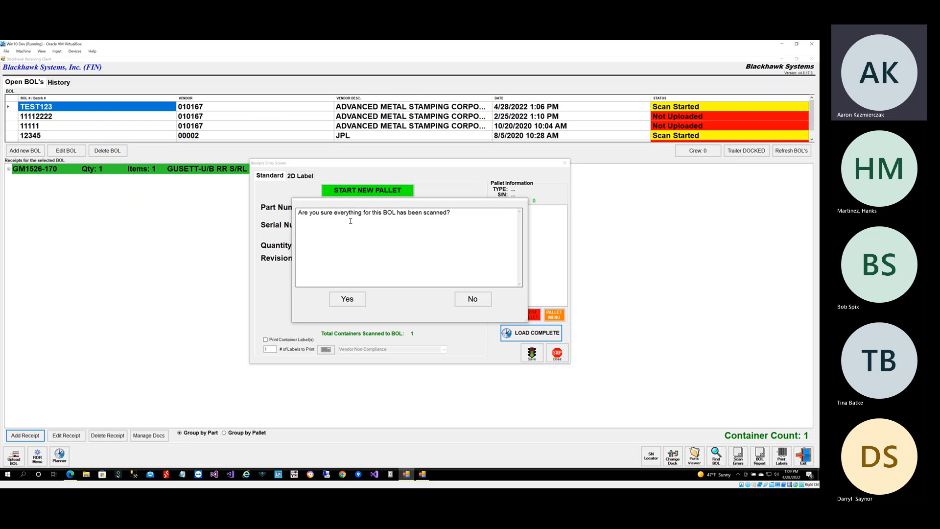
left_click(348, 299)
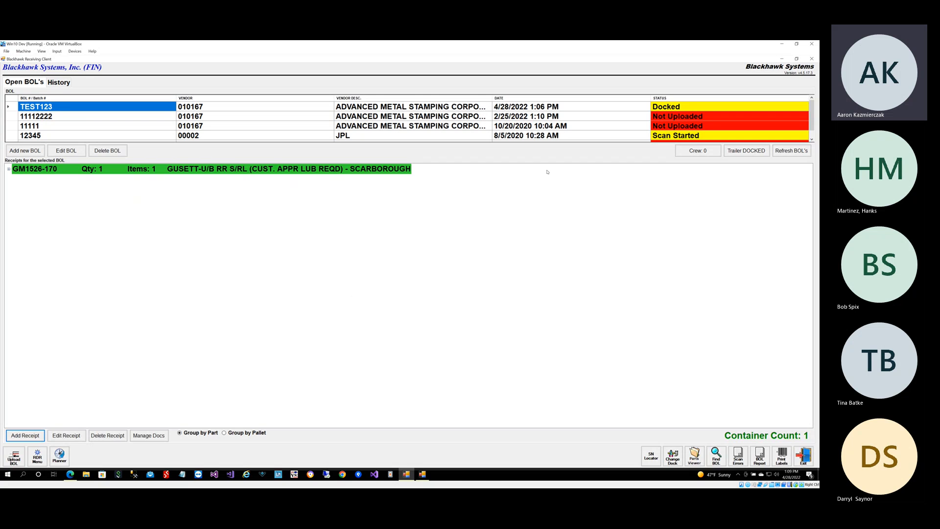
Step: Compare the 10:00 delivery's status in the Receiving Schedule report with BOL TEST123 in the Receiving Client
left_click(422, 474)
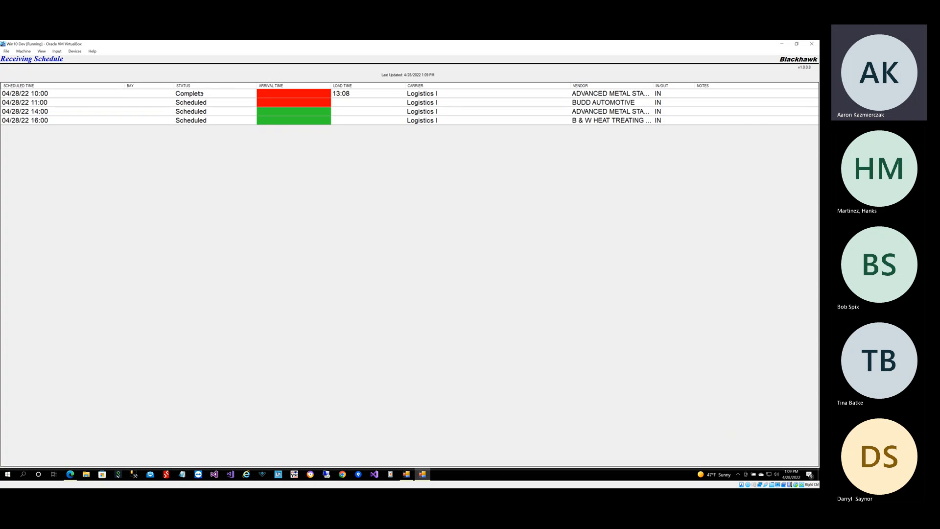
left_click(120, 96)
left_click(199, 96)
mouse_move(406, 475)
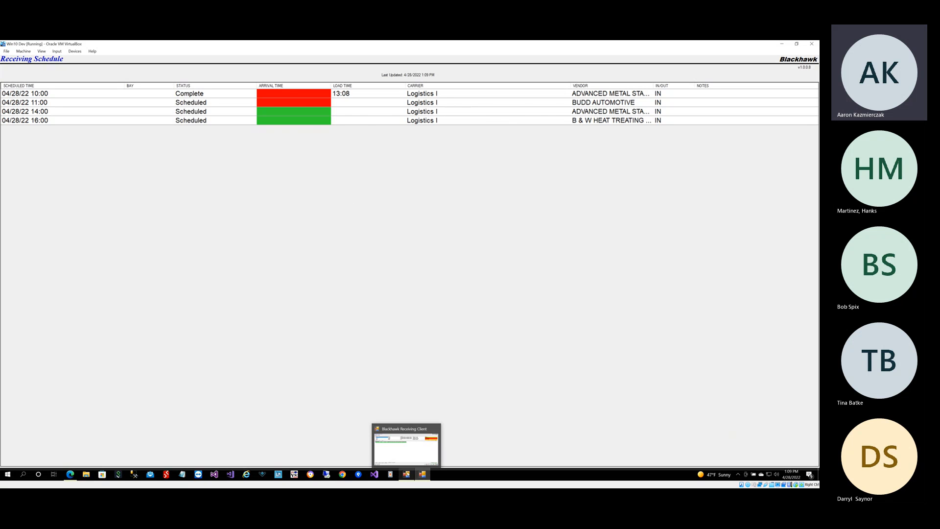
left_click(406, 474)
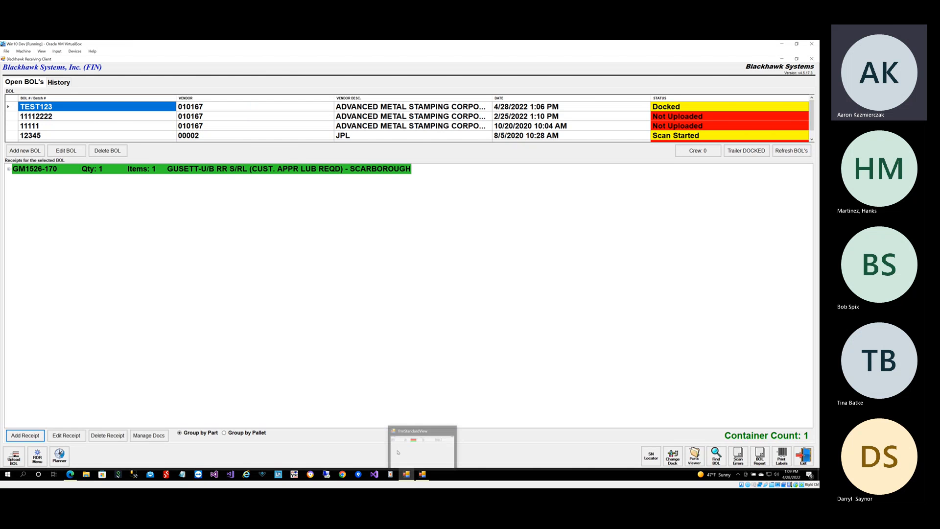
left_click(422, 474)
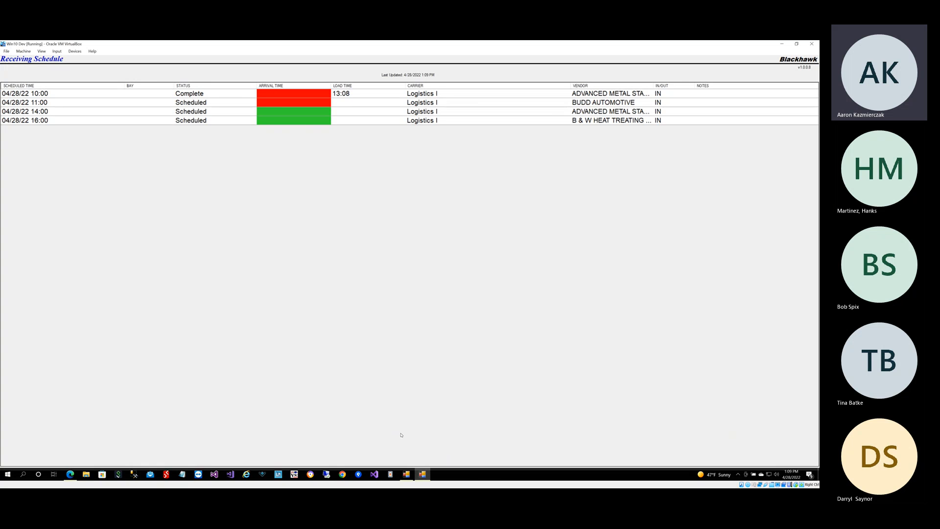
left_click(406, 474)
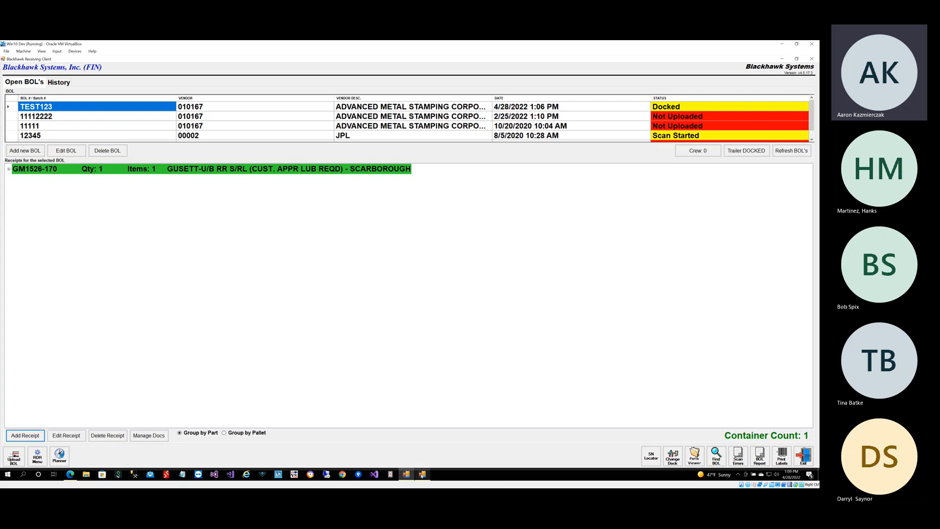
Step: Load the 4_THURSDAY master schedule into the Scheduler for Friday, April 29, 2022, accepting the future date
left_click(66, 460)
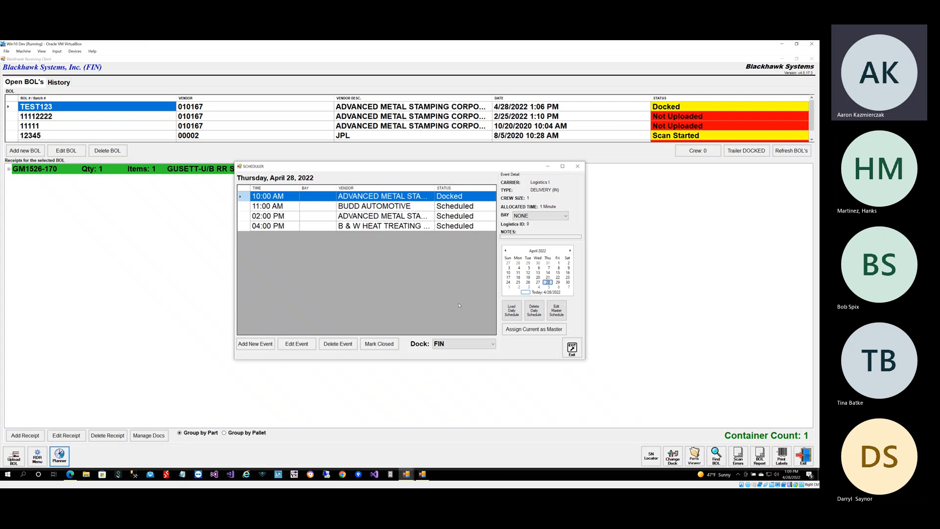
left_click(559, 282)
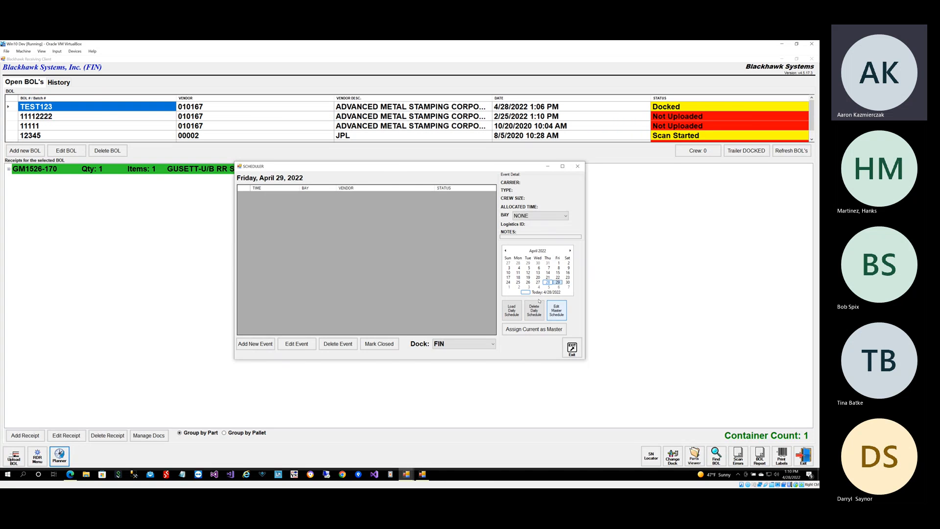
left_click(513, 312)
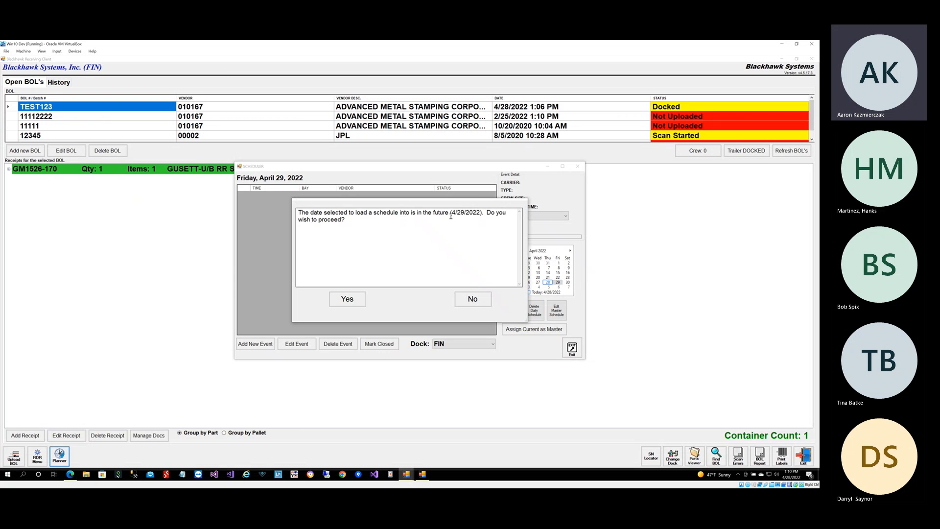
left_click(348, 300)
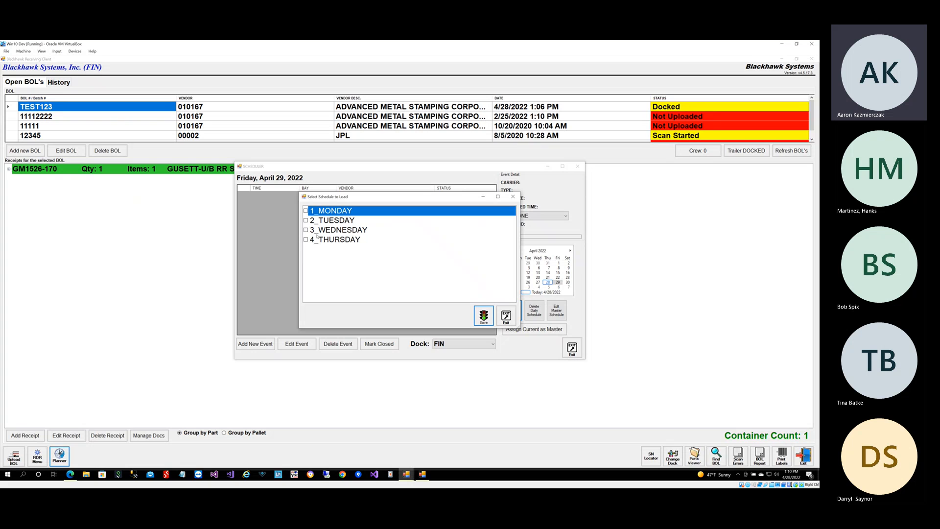
left_click(307, 240)
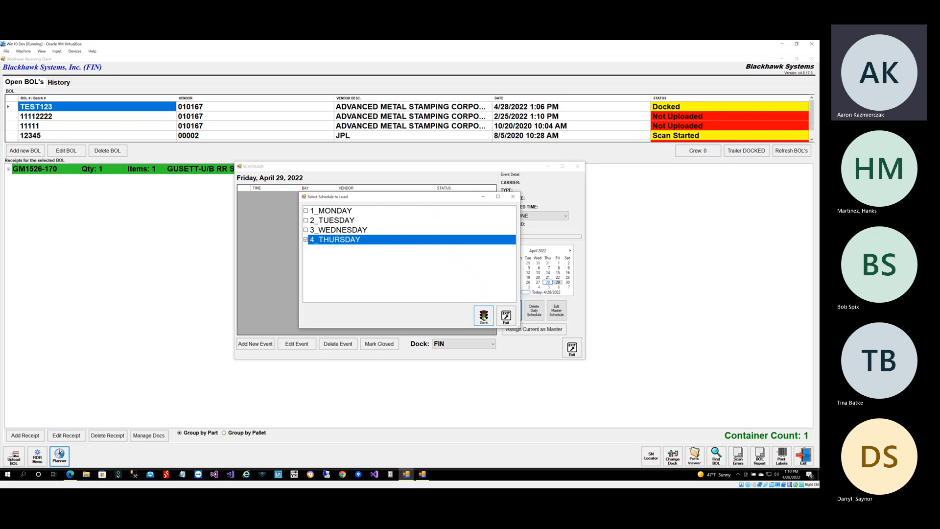
left_click(483, 316)
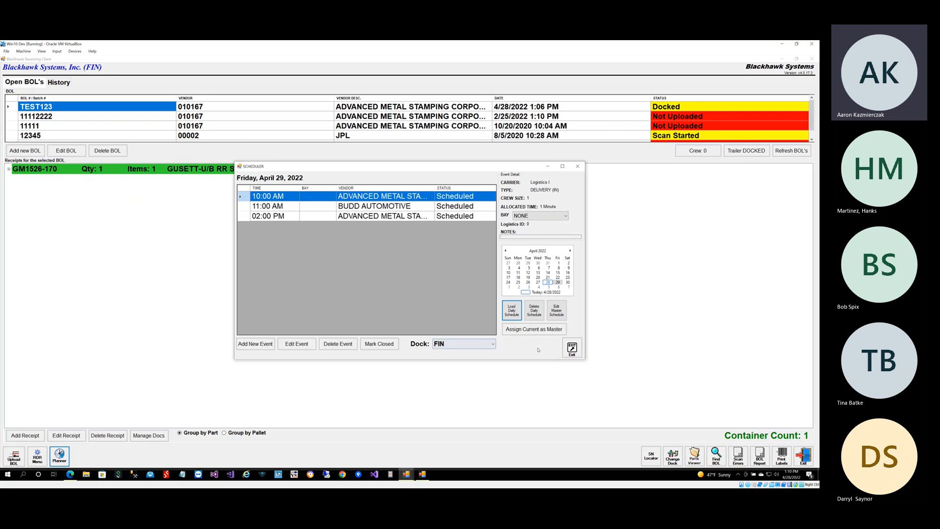
Step: Review the 4_THURSDAY master schedule for dock FIN, and view a blank event entry for April 29, 2022 without saving it
left_click(561, 312)
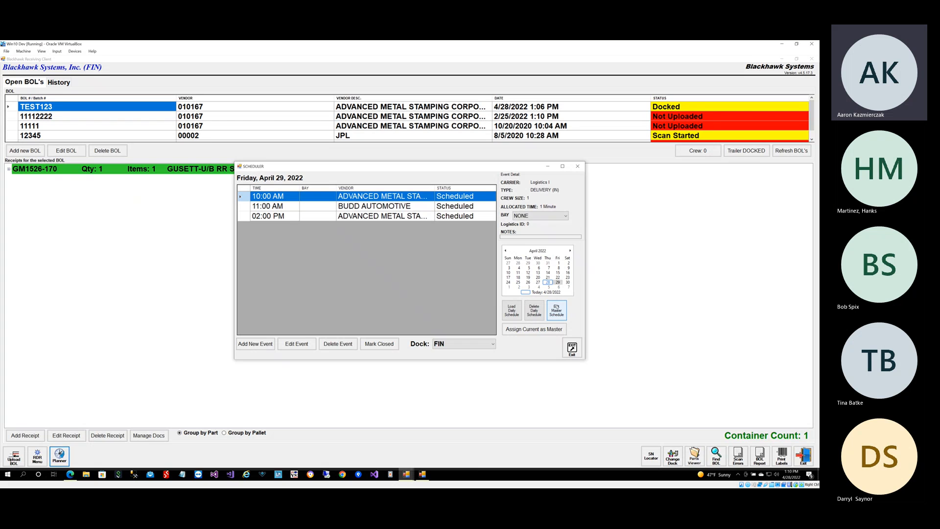
left_click(558, 318)
left_click(467, 187)
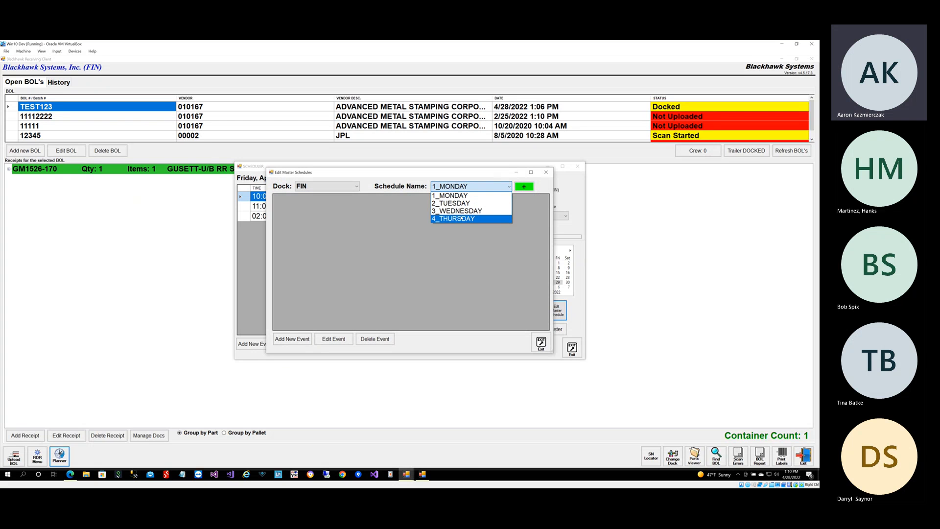
left_click(461, 219)
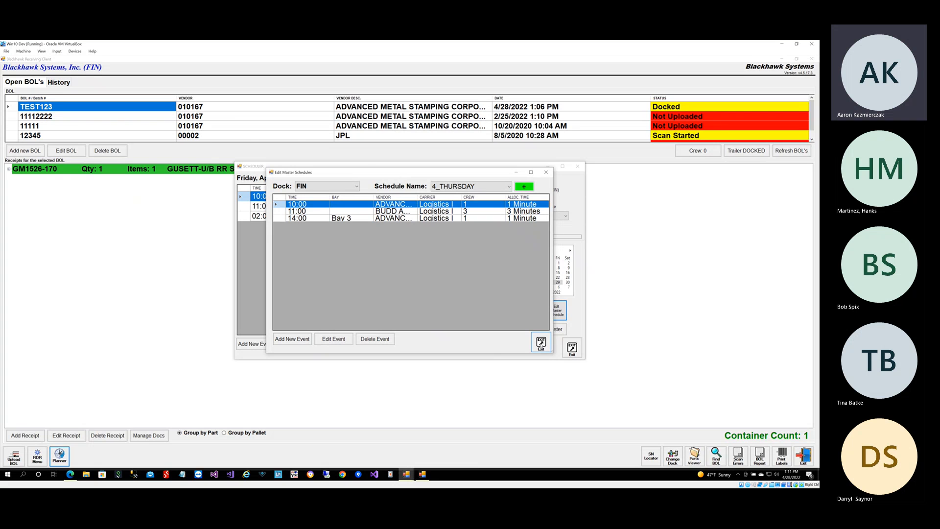
left_click(541, 342)
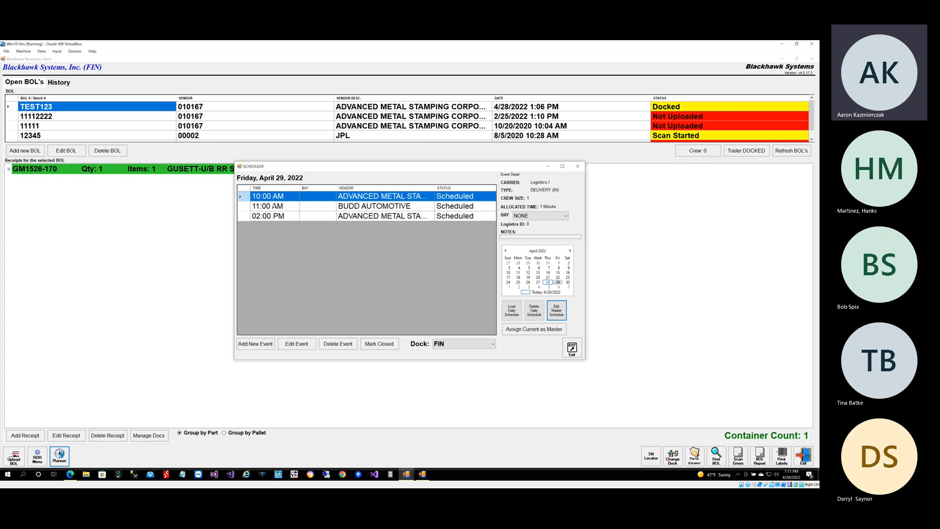
left_click(255, 344)
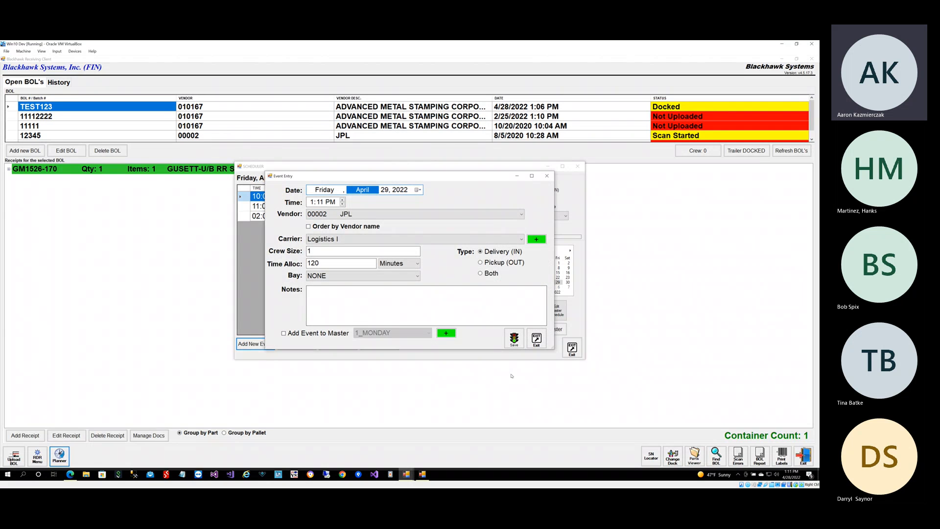
left_click(532, 342)
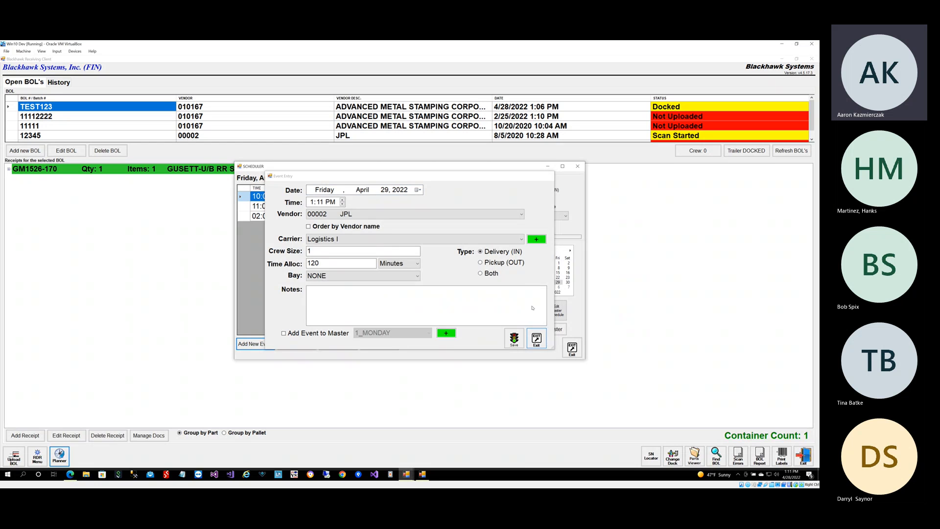
Step: Redisplay the Standard Receiving Schedule report for dock FIN, and return to the Scheduler
left_click(423, 475)
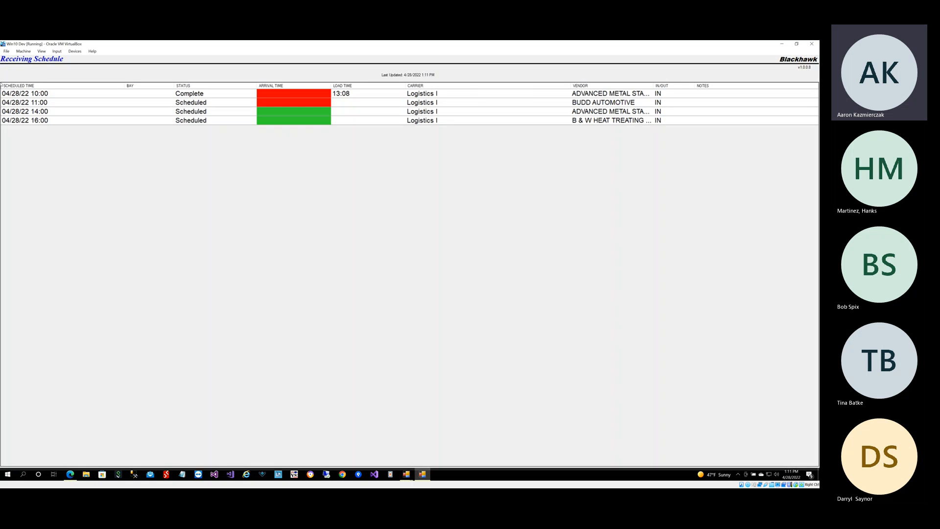
left_click(37, 63)
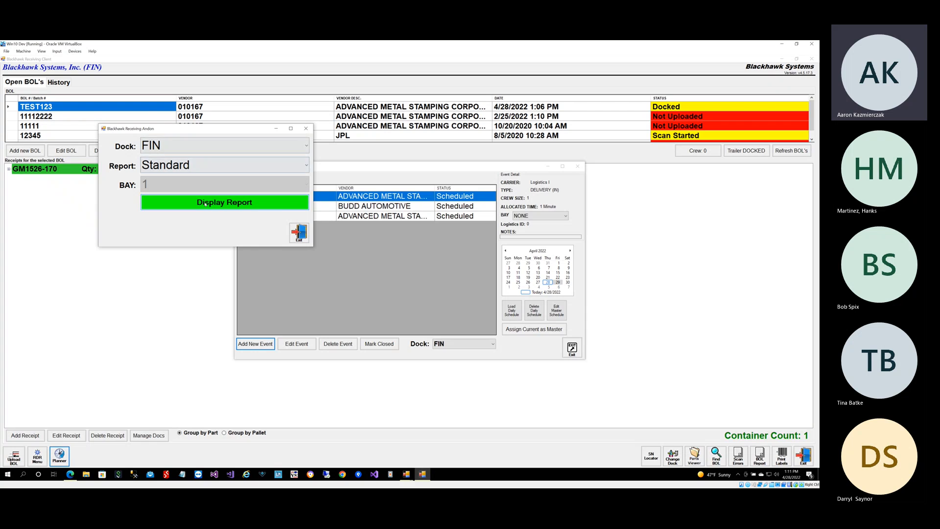
left_click(205, 204)
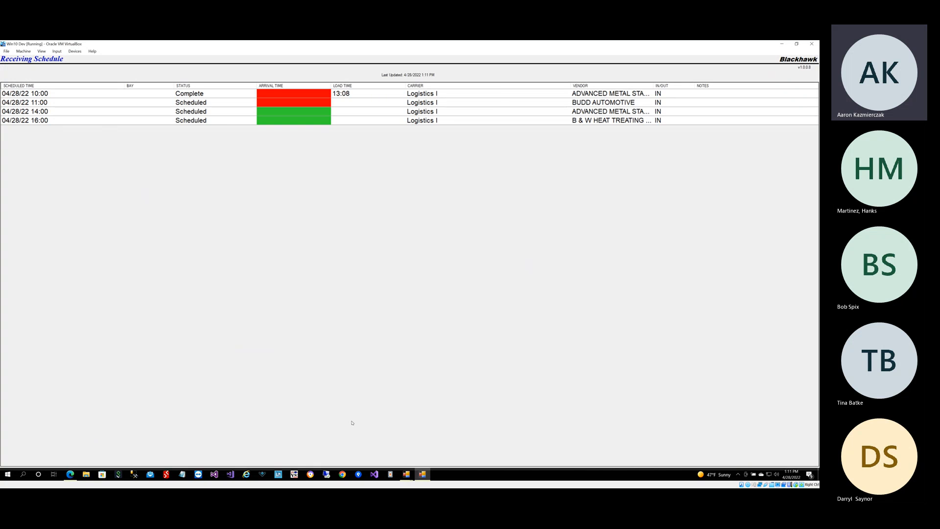
mouse_move(407, 474)
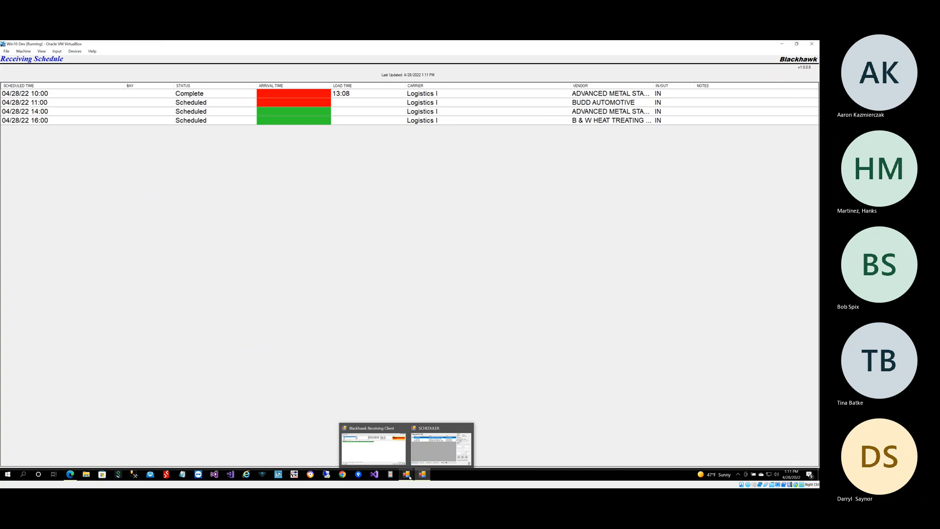
left_click(440, 446)
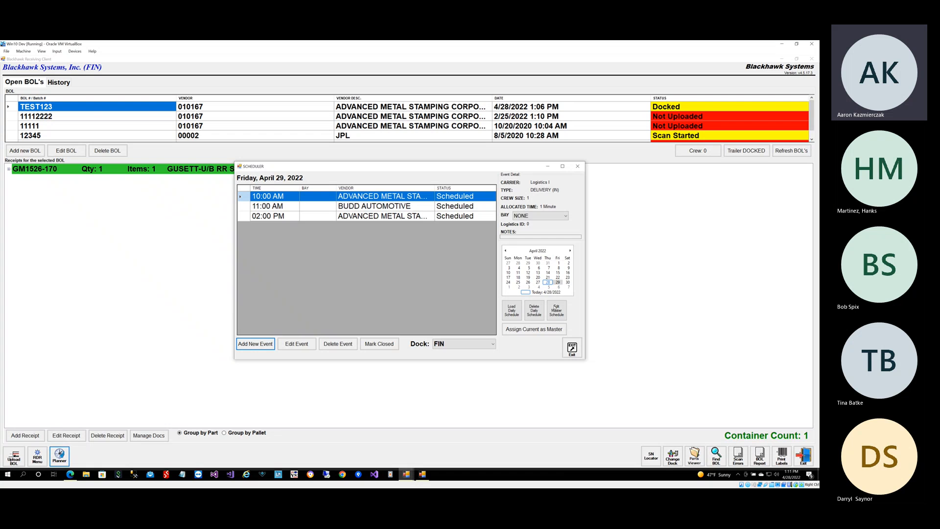
Step: Add a delivery event for vendor 00002 JPL with carrier Logistics I on April 28, 2022 at 1:11 PM
left_click(561, 292)
left_click(275, 344)
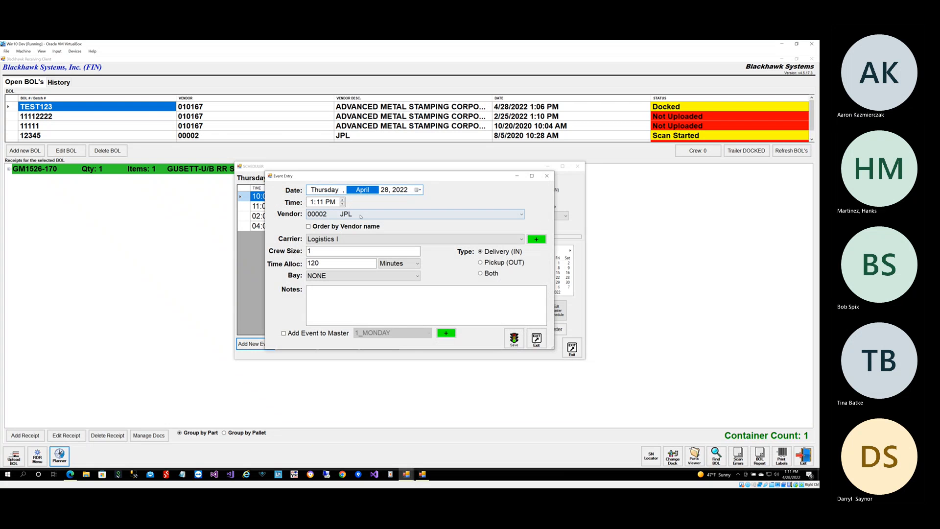
left_click(515, 339)
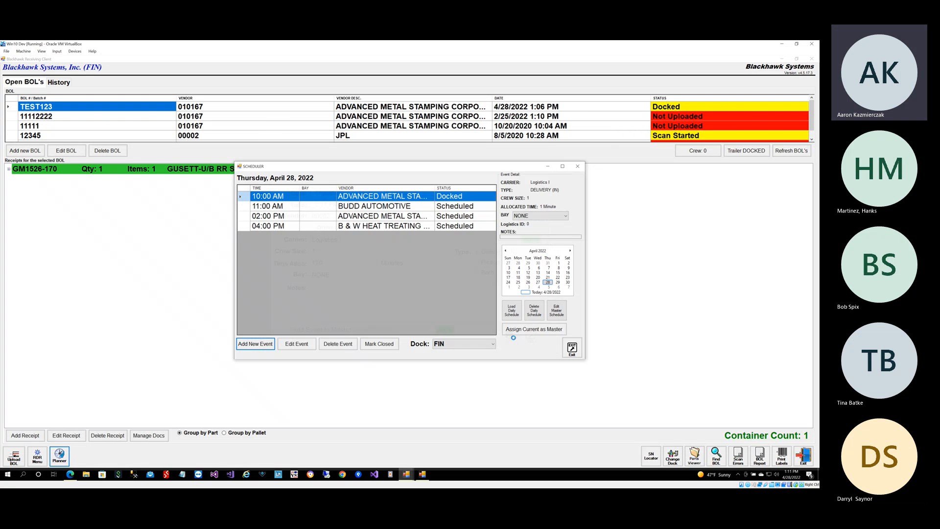
Step: Check the new JPL delivery in the Receiving Schedule report, and return to the Scheduler
left_click(422, 474)
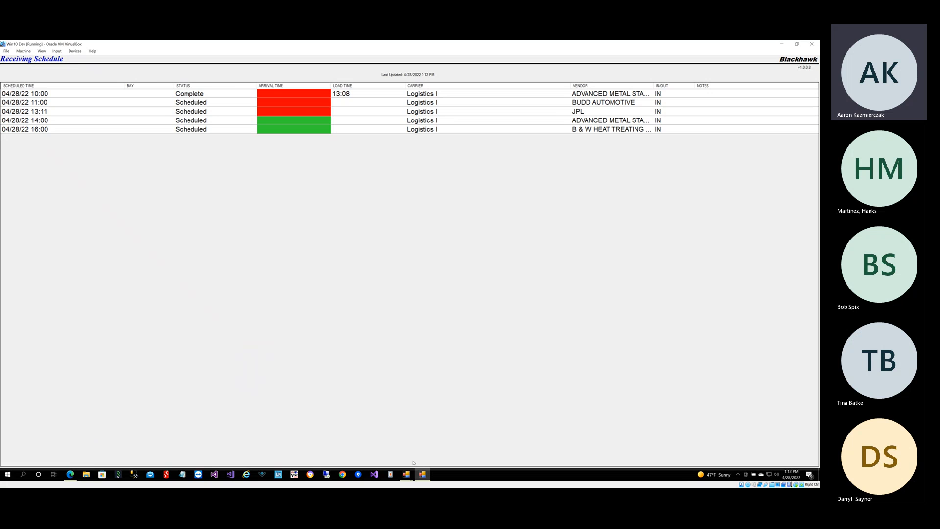
mouse_move(406, 473)
left_click(379, 450)
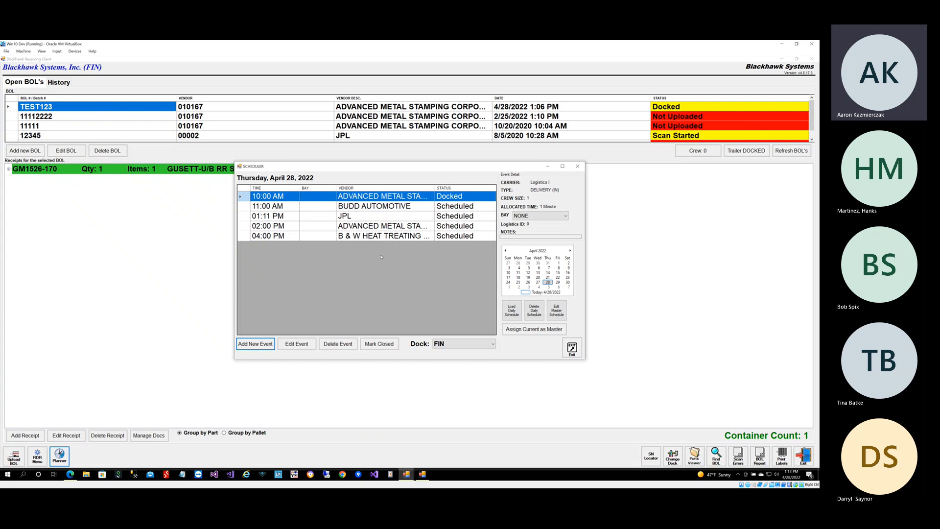
left_click_drag(387, 168, 386, 160)
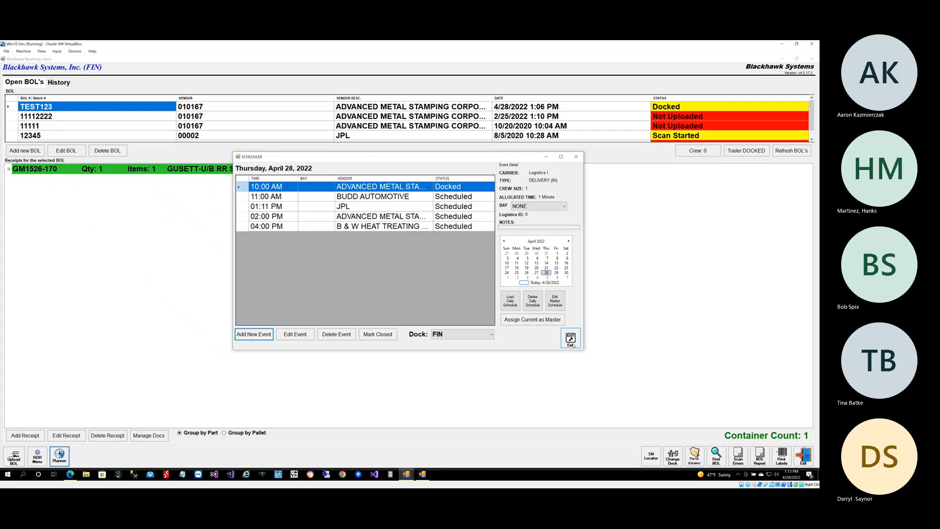
Step: Switch from the Standard Receiving Schedule to the Schedule Discrepancies report for dock FIN and display it
left_click(422, 475)
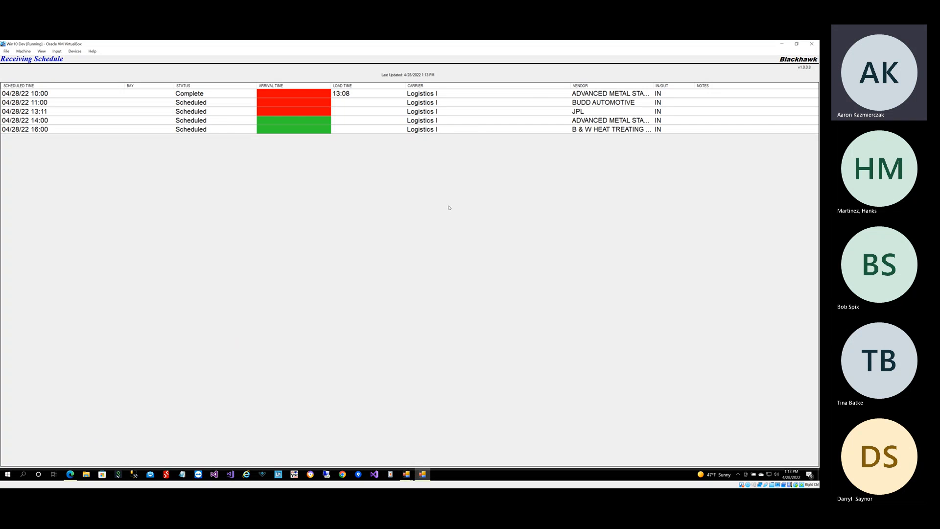
double_click(37, 60)
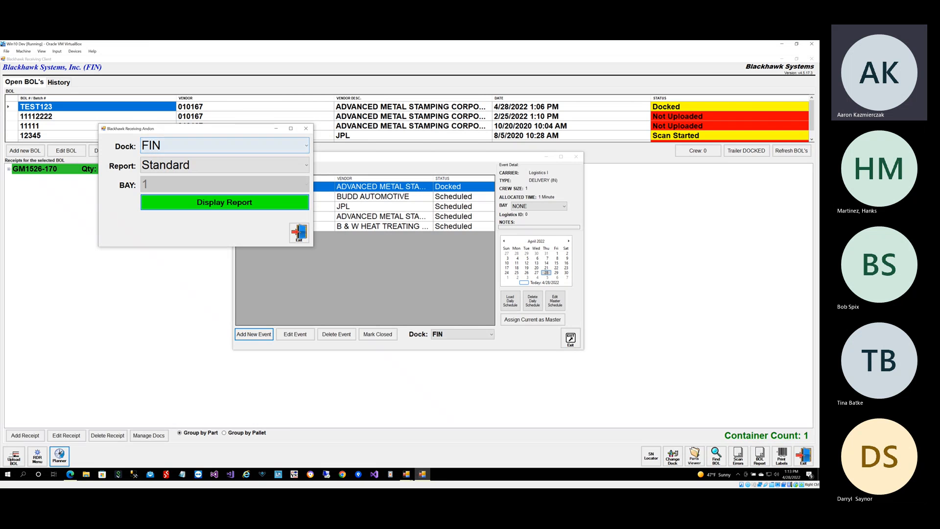
left_click_drag(205, 128, 232, 128)
left_click(208, 166)
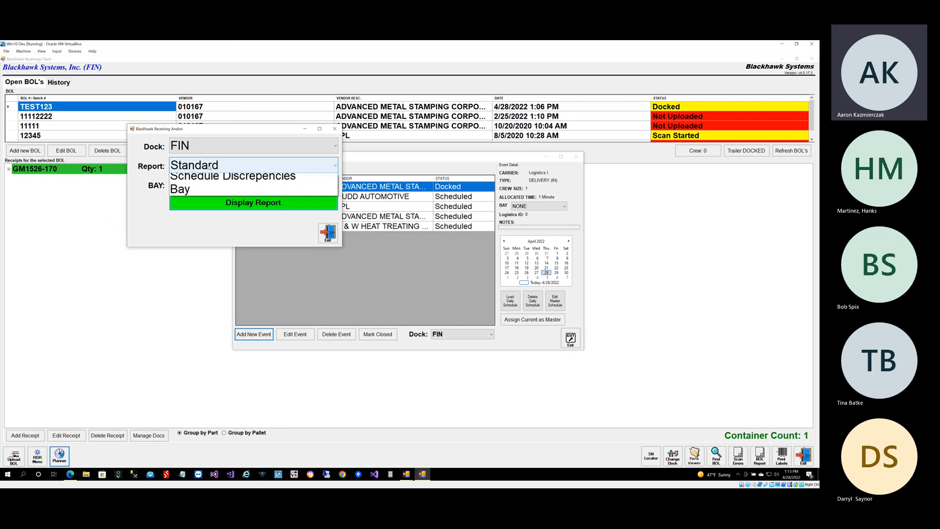
left_click(182, 195)
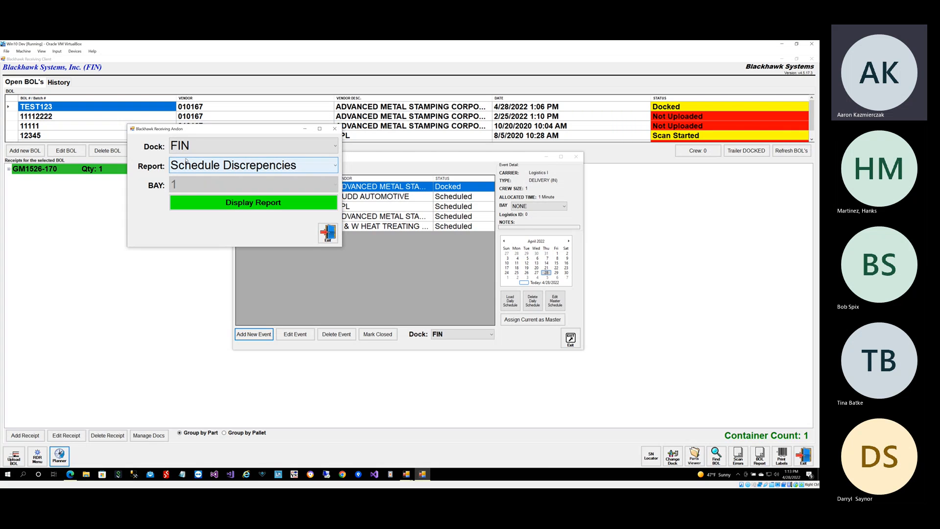
left_click(240, 208)
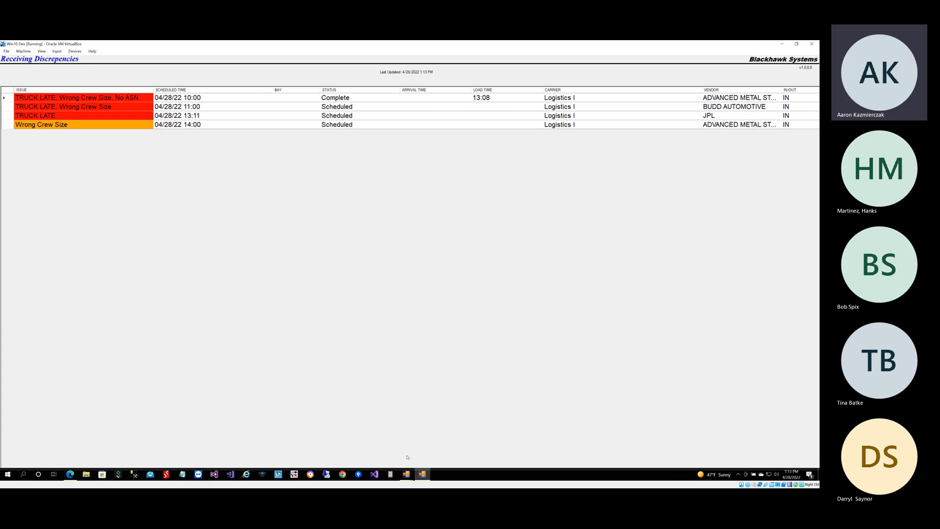
Step: Close the Scheduler, and set the current crew size for BOL TEST123 to 1
mouse_move(407, 474)
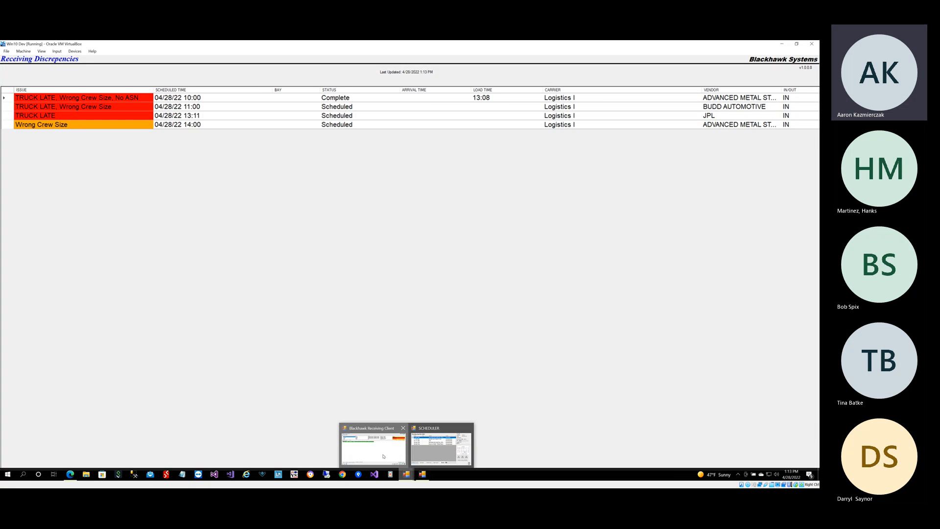
left_click(383, 456)
left_click(570, 338)
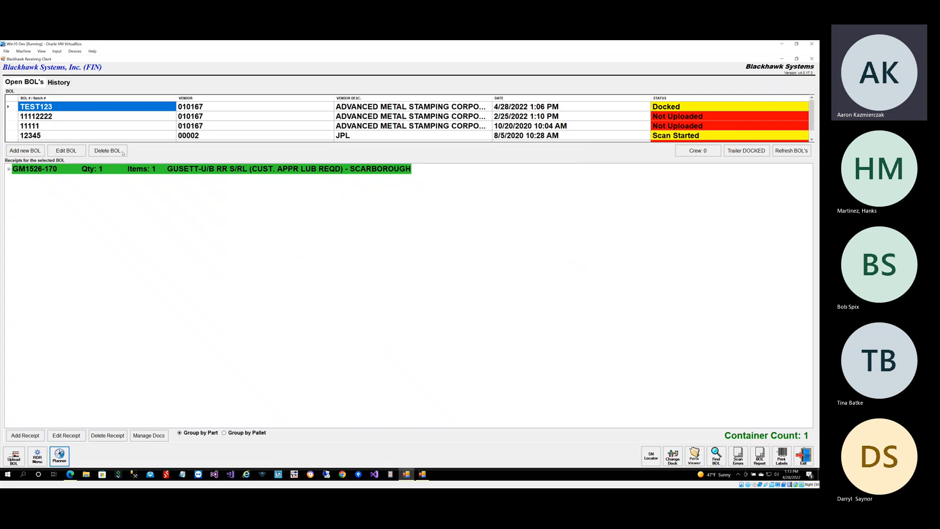
left_click(12, 107)
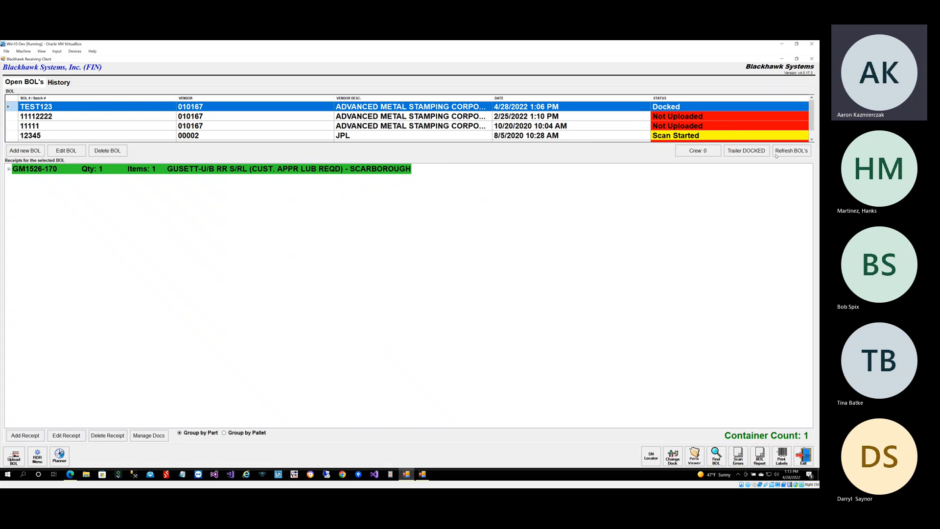
left_click(695, 151)
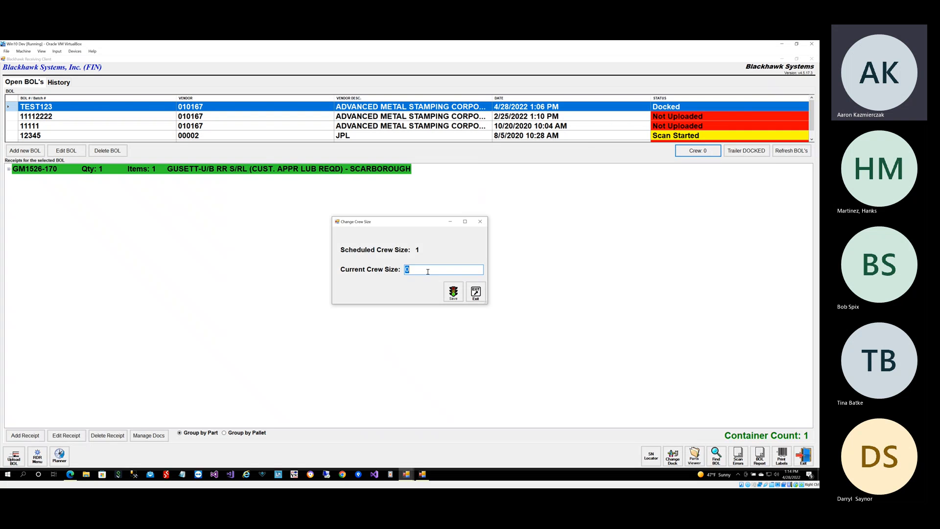
type("1")
left_click(453, 292)
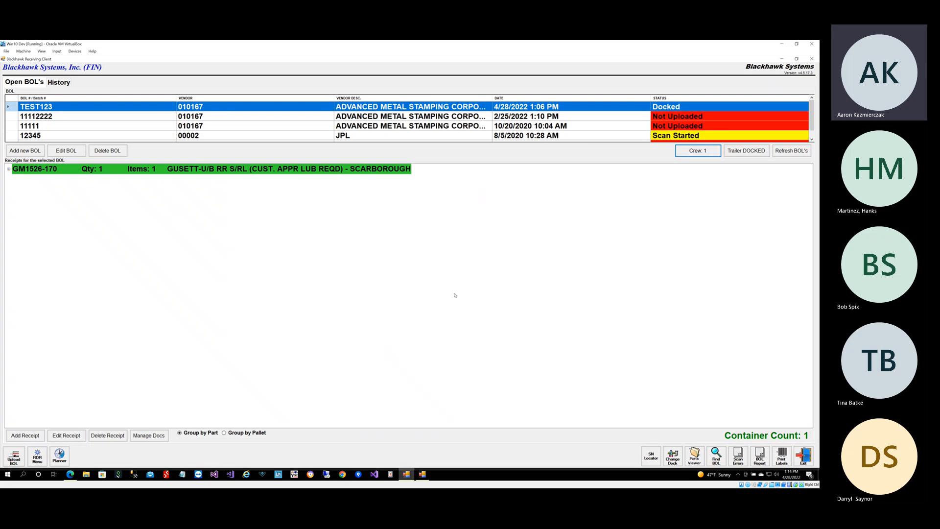
Step: Recheck the Schedule Discrepancies report, and review the Bay report's bay choices before exiting the report selector
left_click(422, 474)
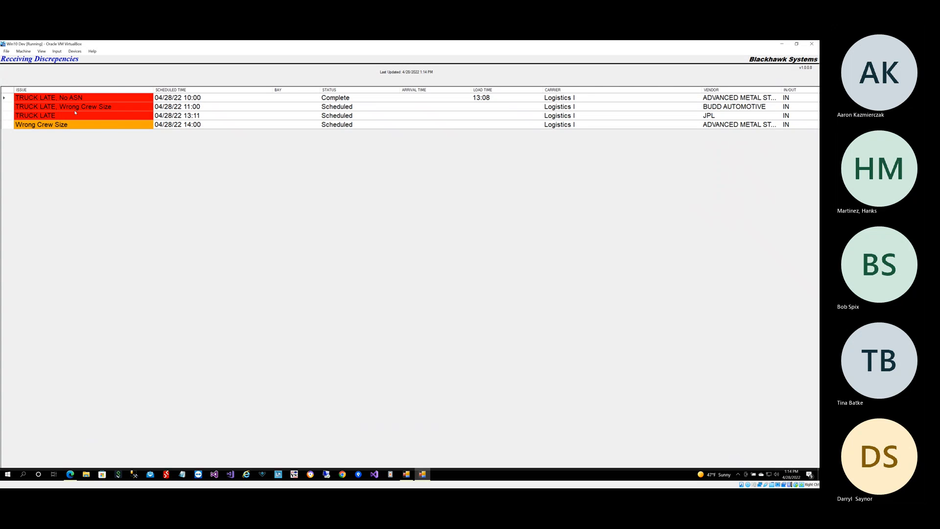
double_click(45, 59)
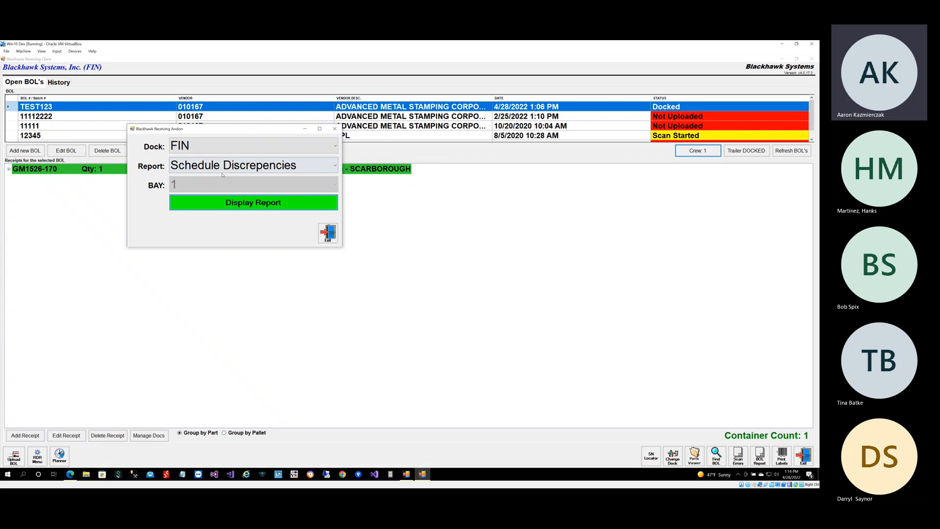
left_click(183, 166)
left_click(180, 207)
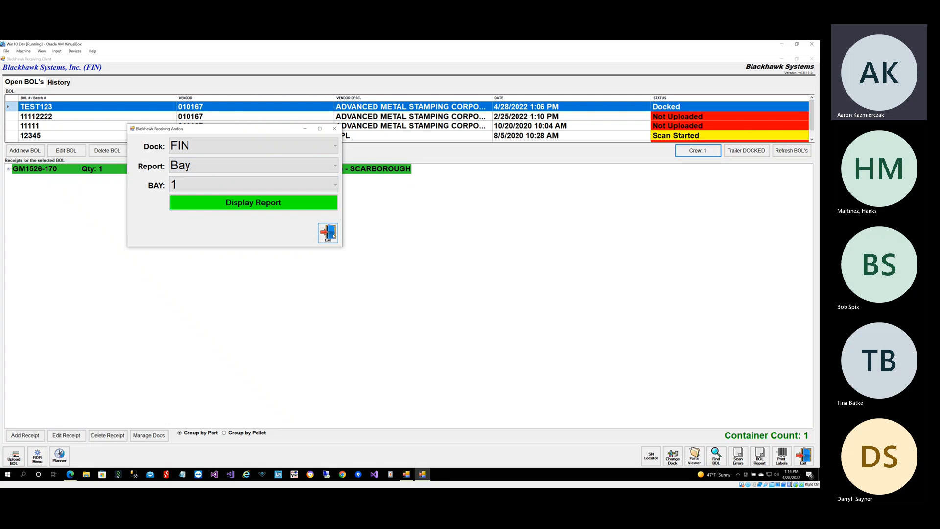
left_click(201, 166)
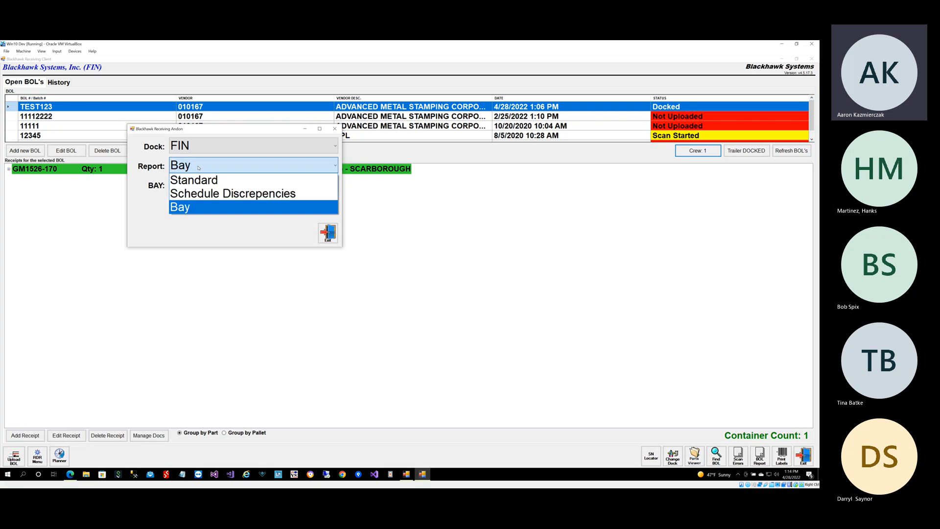
left_click(151, 168)
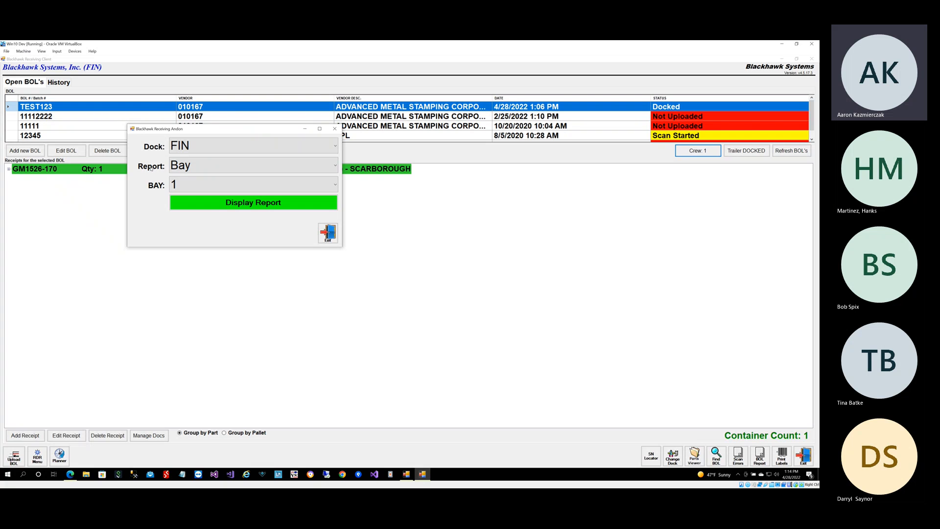
left_click(201, 188)
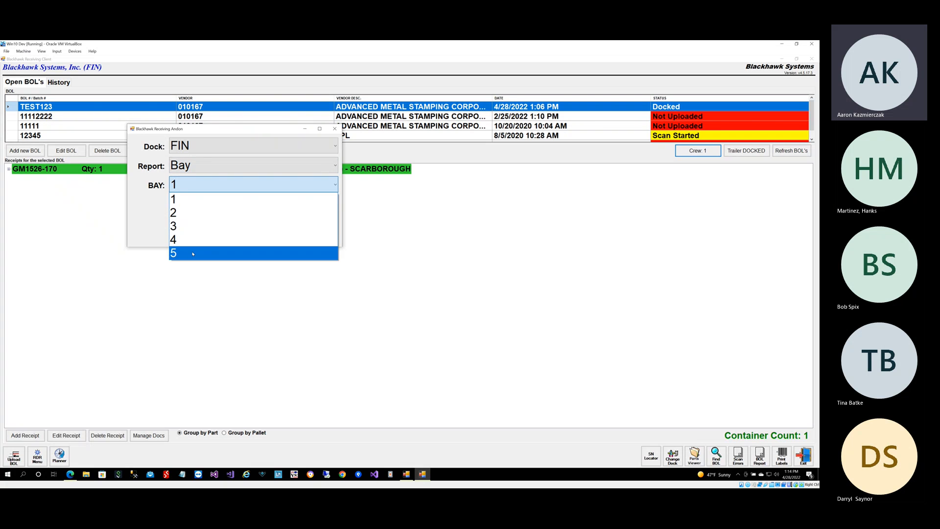
left_click(203, 188)
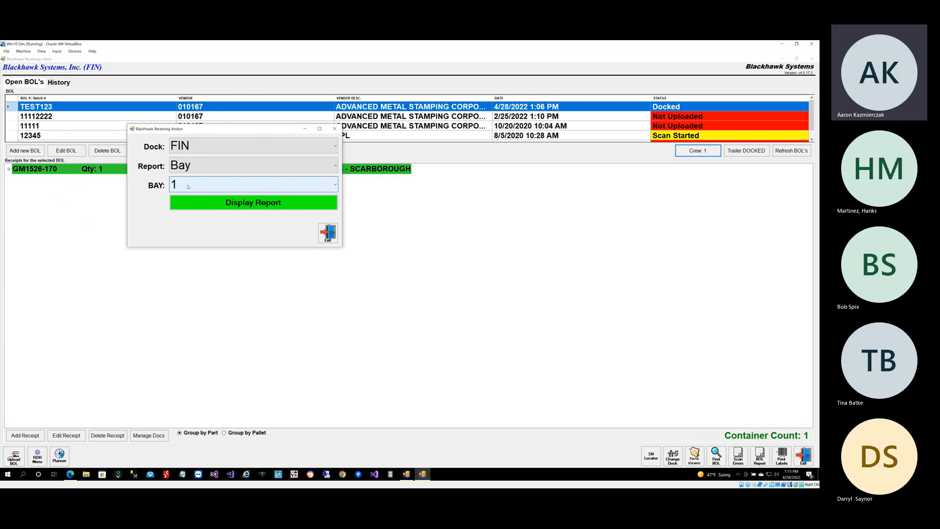
left_click(328, 233)
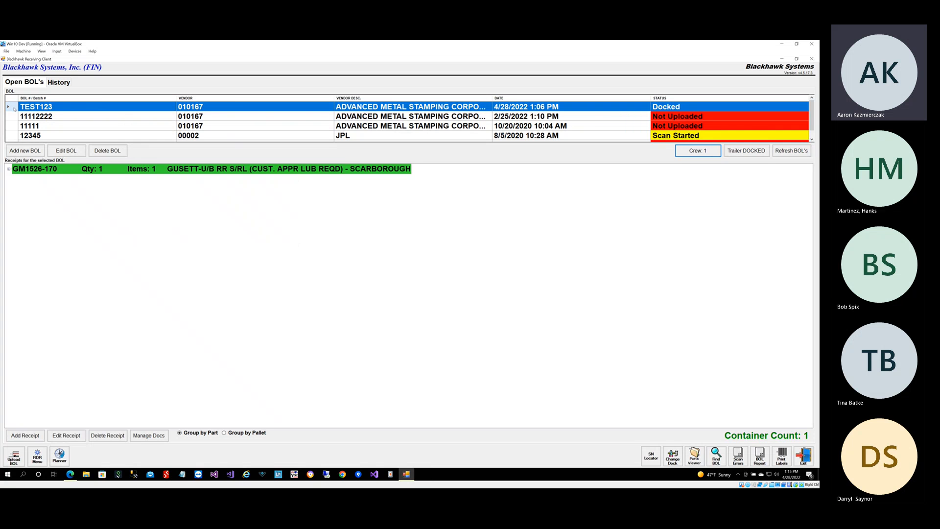
Step: In the April 28, 2022 schedule, assign the 10:00 AM delivery to bay 1 and the 11:00 AM BUDD AUTOMOTIVE delivery to bay 3
left_click(60, 455)
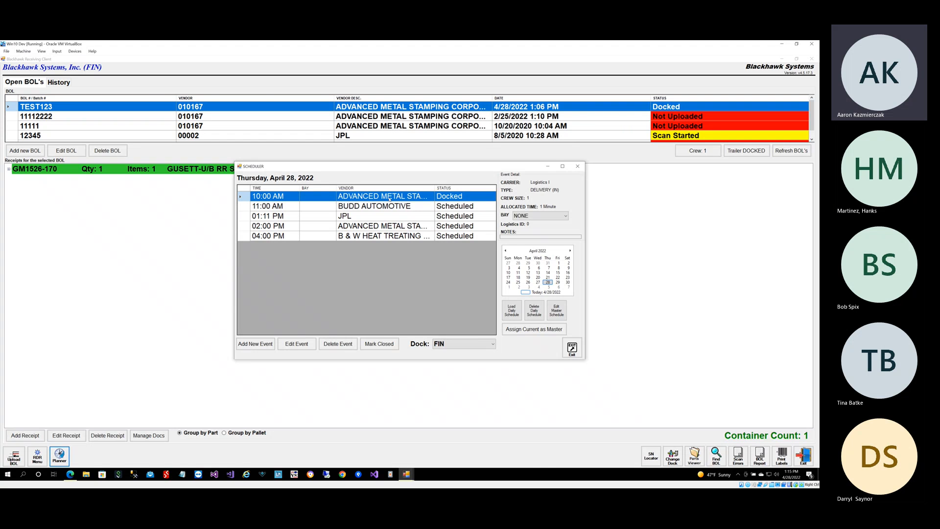
left_click(516, 216)
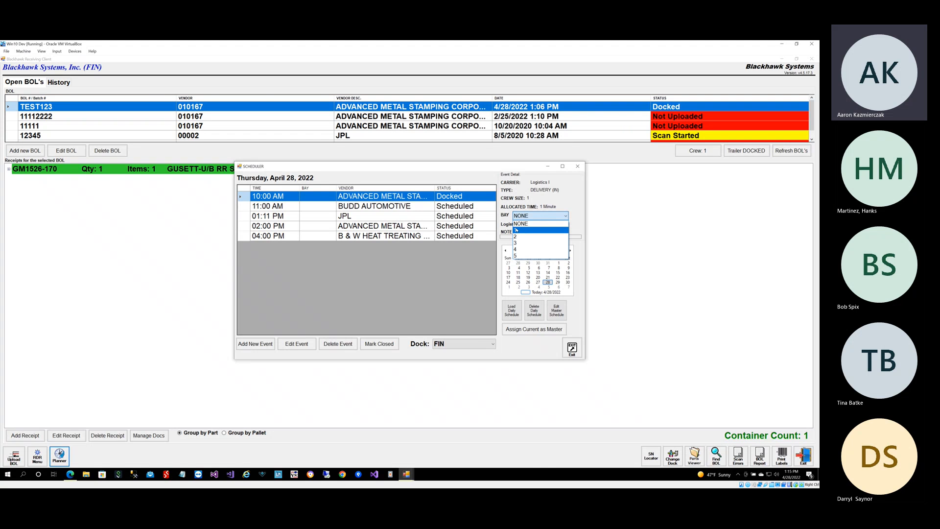
left_click(517, 230)
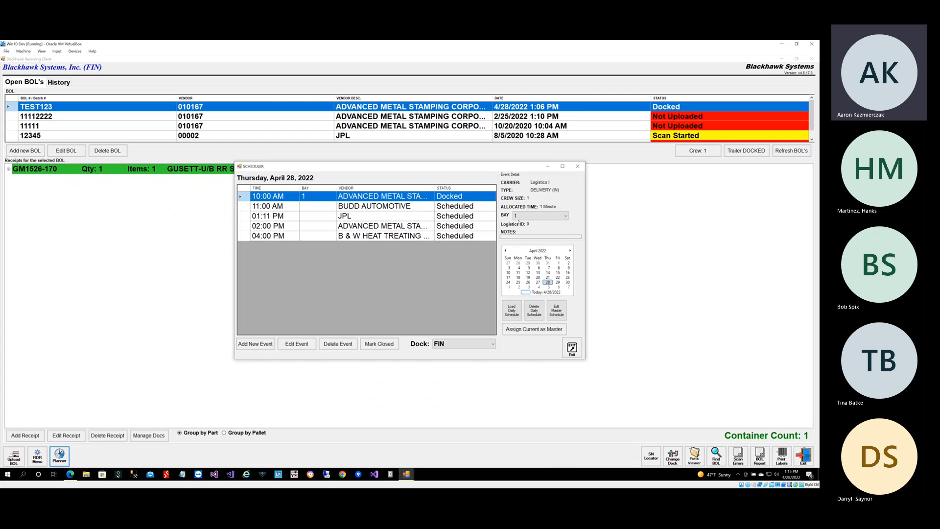
left_click(261, 206)
left_click(539, 217)
left_click(539, 241)
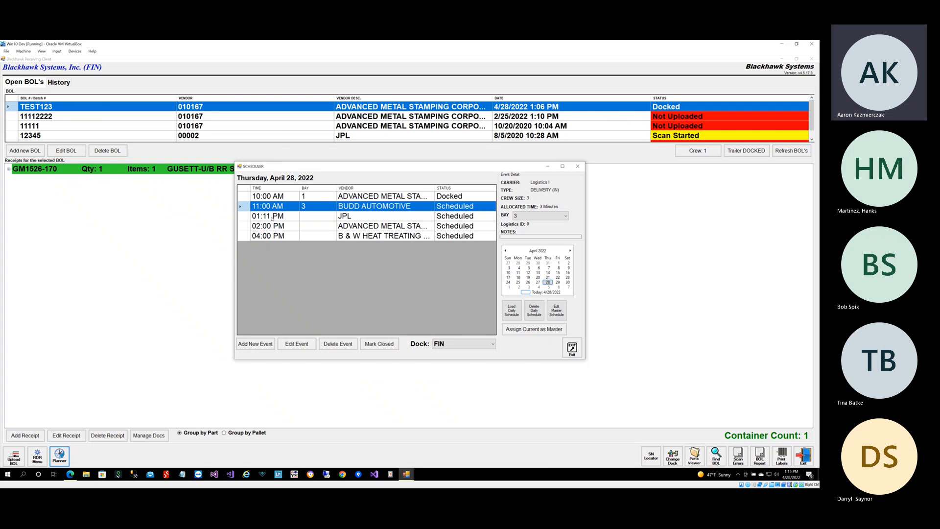
Step: Exit the Scheduler, and open receipt entry for BOL TEST123, closing it without adding a receipt
left_click(247, 196)
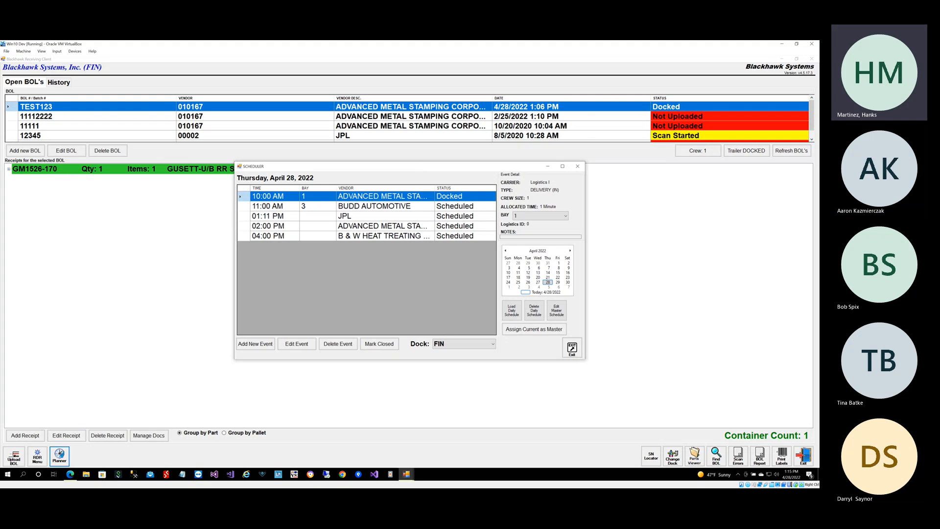
left_click_drag(420, 168, 419, 161)
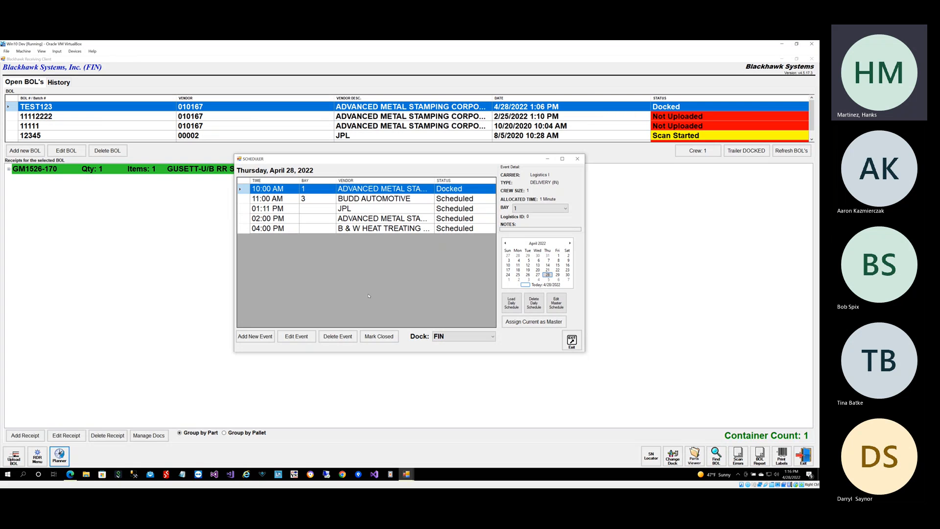
left_click(572, 340)
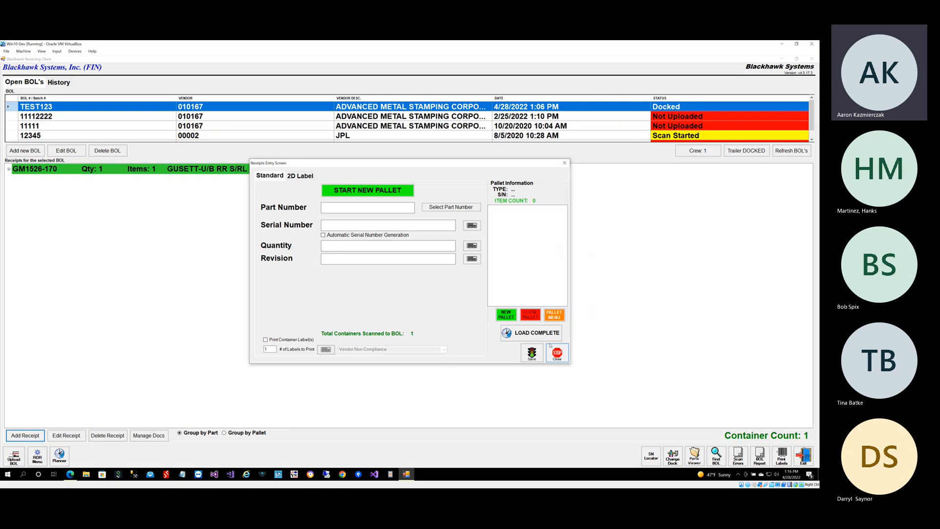
left_click(557, 354)
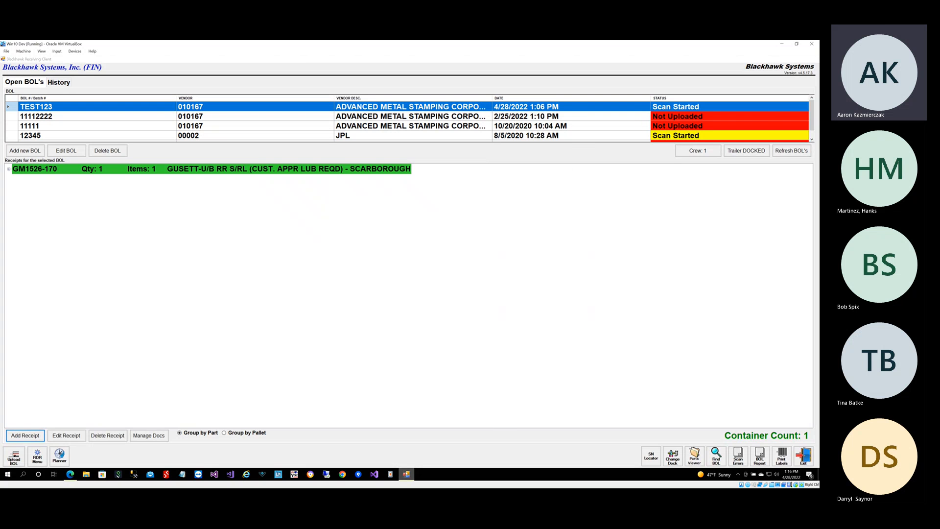
Step: Reopen the Schedule Discrepancies report to check the bay assignments and load time, and return to the Receiving Client
left_click(407, 475)
double_click(203, 68)
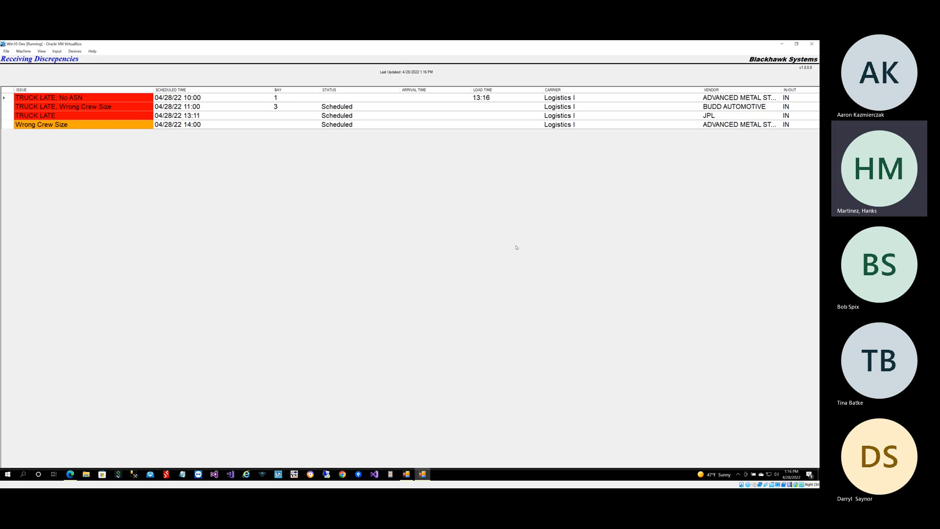
left_click(406, 475)
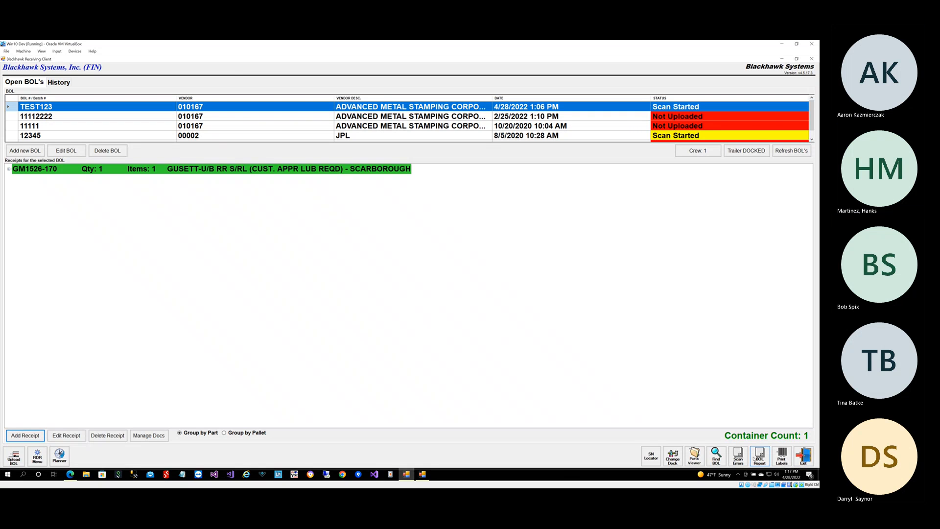
left_click(421, 474)
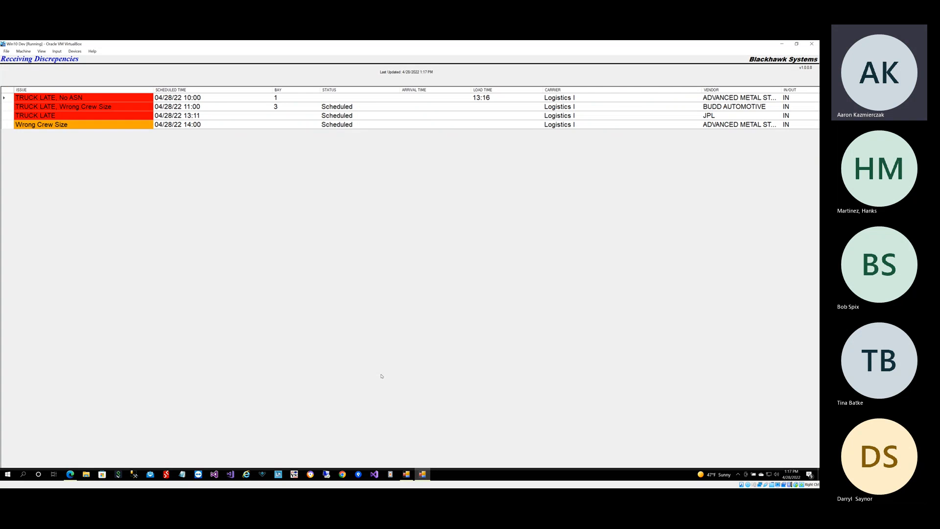
left_click(407, 474)
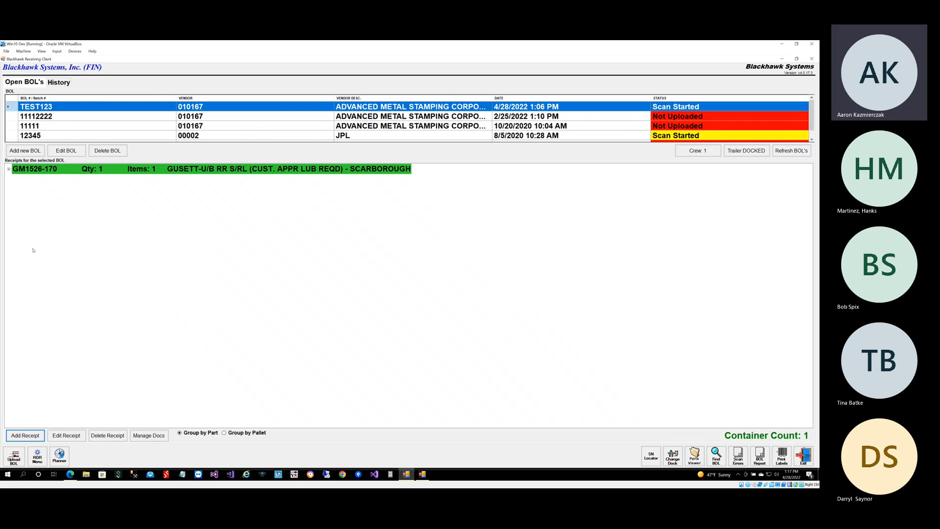
Step: In the Scheduler, add a 5:17 PM JPL delivery for April 28, 2022, also adding the event to the 4_THURSDAY master
left_click(59, 456)
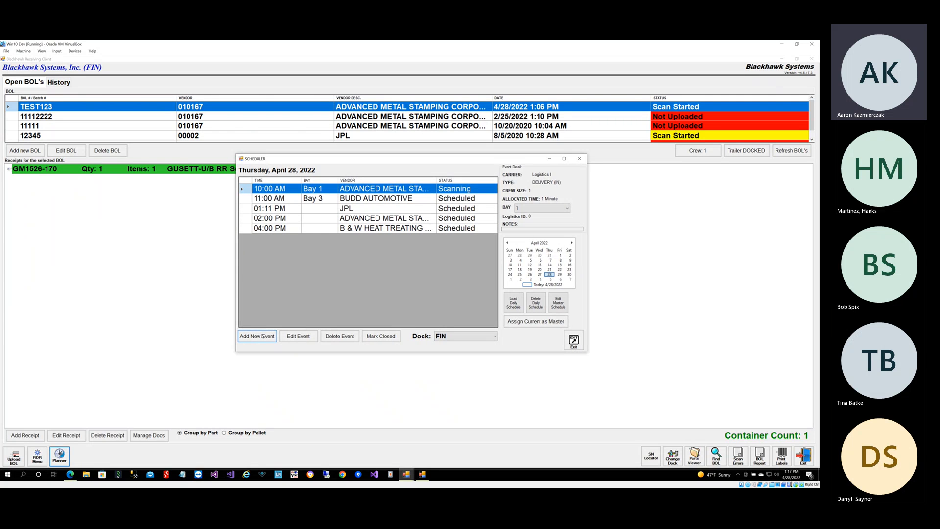
left_click(264, 337)
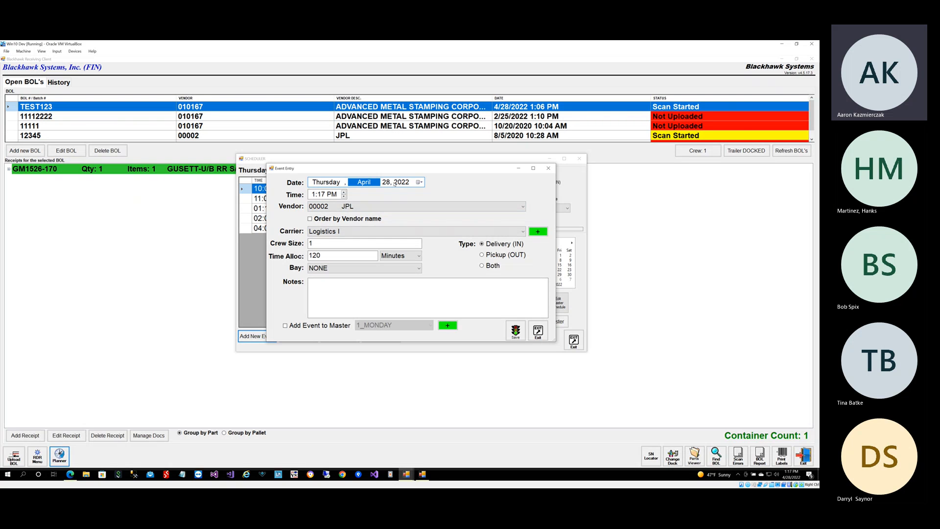
left_click(315, 195)
left_click(286, 325)
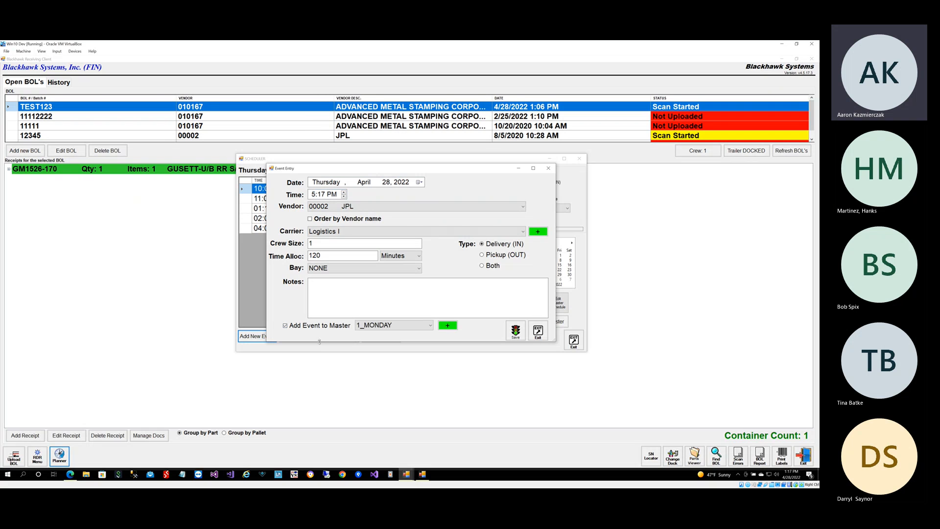
left_click(429, 326)
left_click(375, 337)
left_click(411, 326)
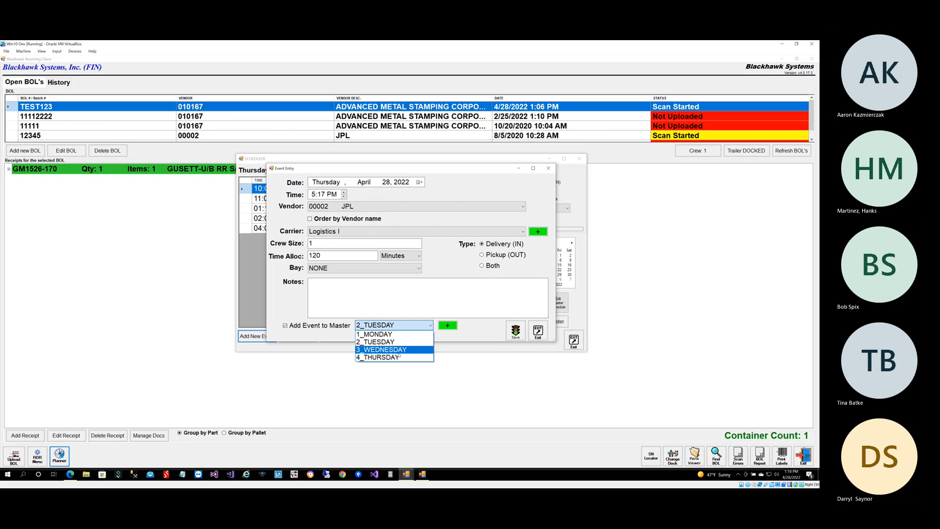
left_click(399, 357)
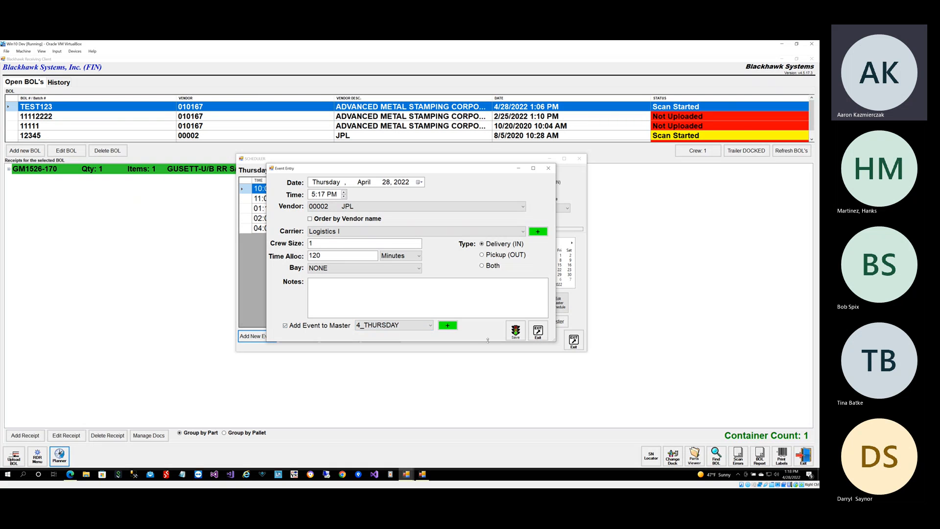
left_click(515, 330)
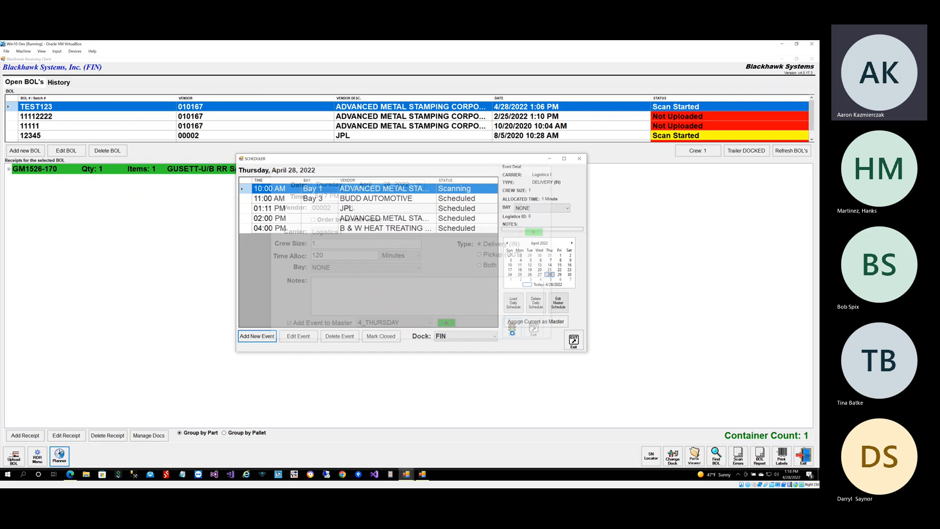
Step: Check the events in the 4_THURSDAY master schedule for dock FIN, and exit the master schedule editor
left_click(558, 304)
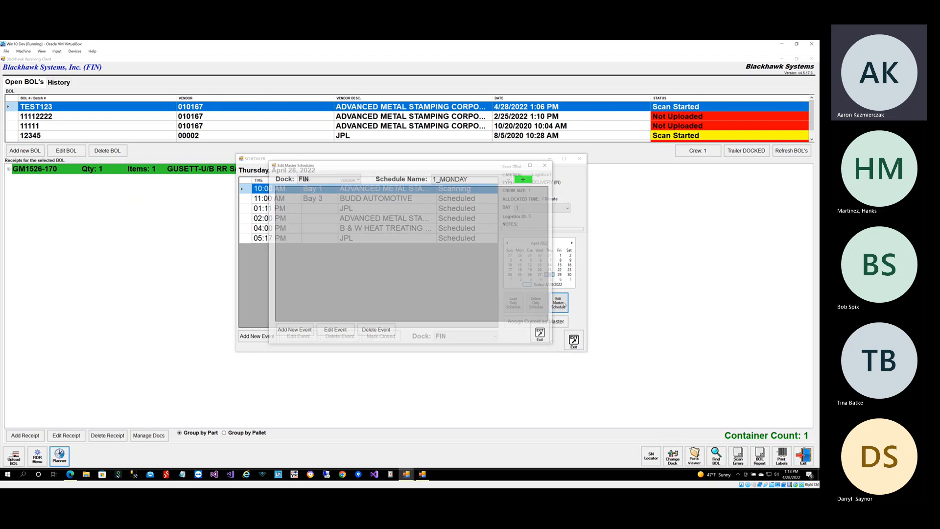
left_click(498, 181)
left_click(458, 200)
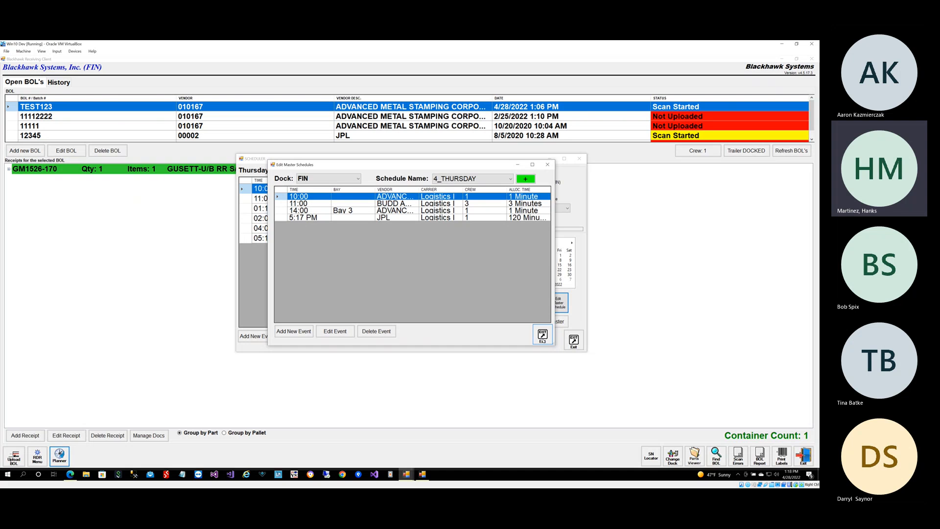
left_click(543, 335)
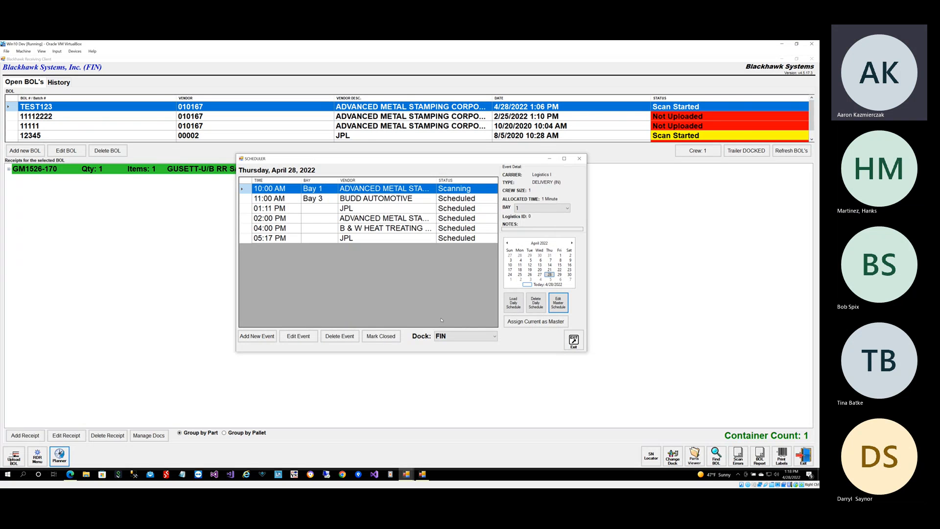
Step: Review the docks available in the Scheduler, and reselect FIN to reload its schedule
left_click(469, 335)
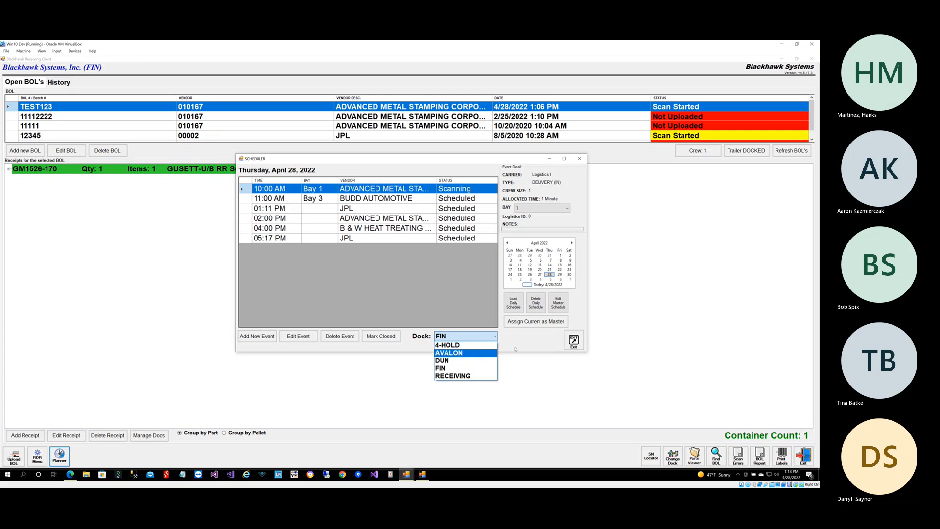
left_click(476, 368)
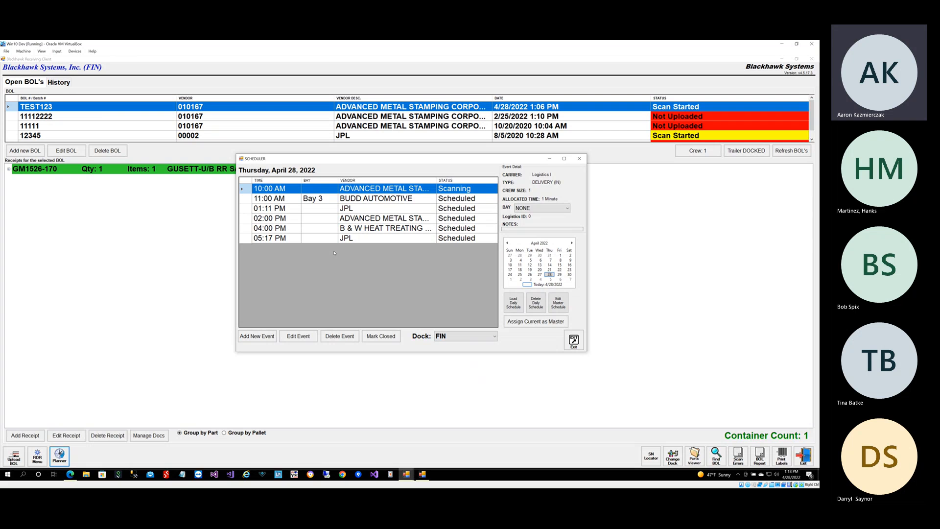
mouse_move(345, 161)
left_mouse_down()
mouse_move(357, 156)
mouse_move(347, 162)
left_mouse_up()
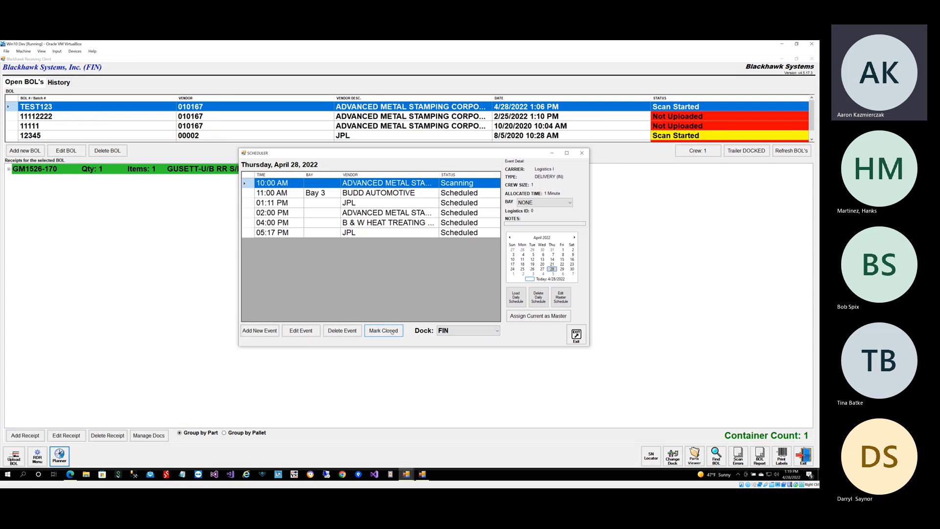
left_click_drag(405, 154, 404, 152)
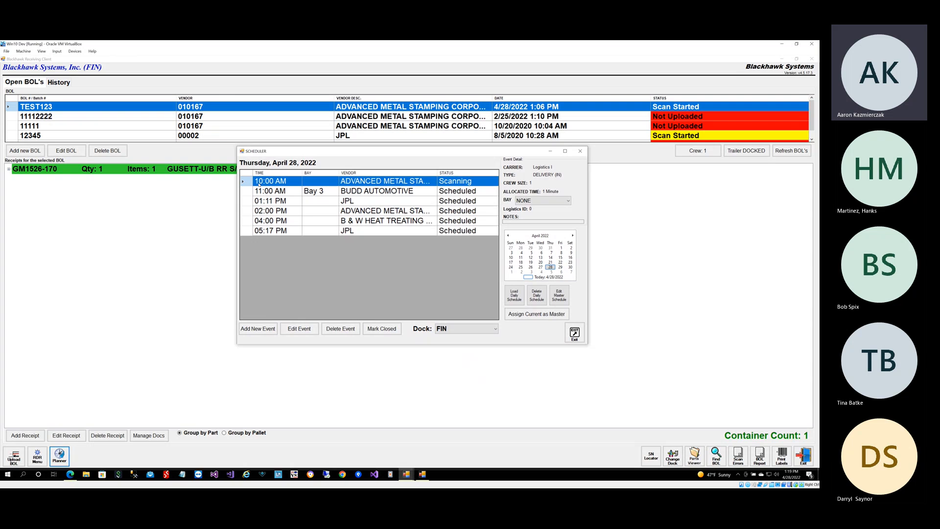
Step: Mark the 10:00 AM ADVANCED METAL STAMPING delivery as closed with the reason Load No Show
left_click(387, 329)
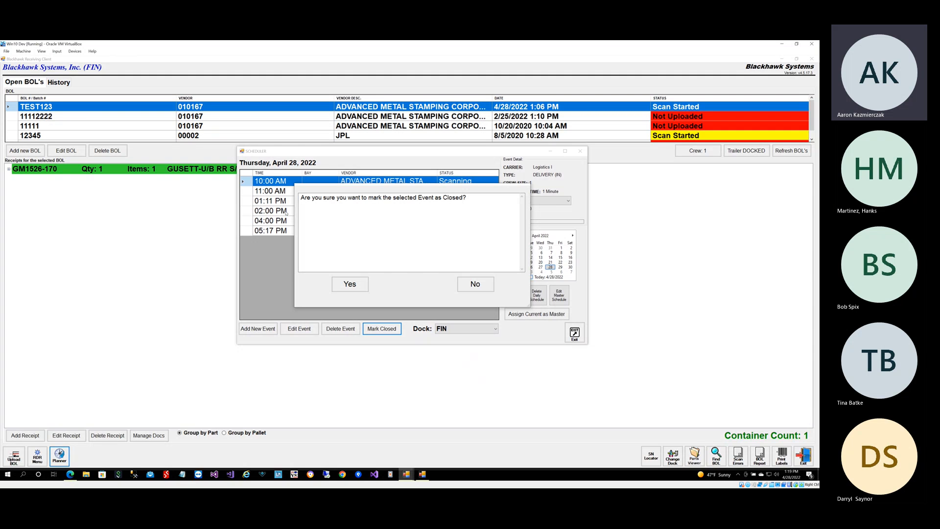
left_click(354, 286)
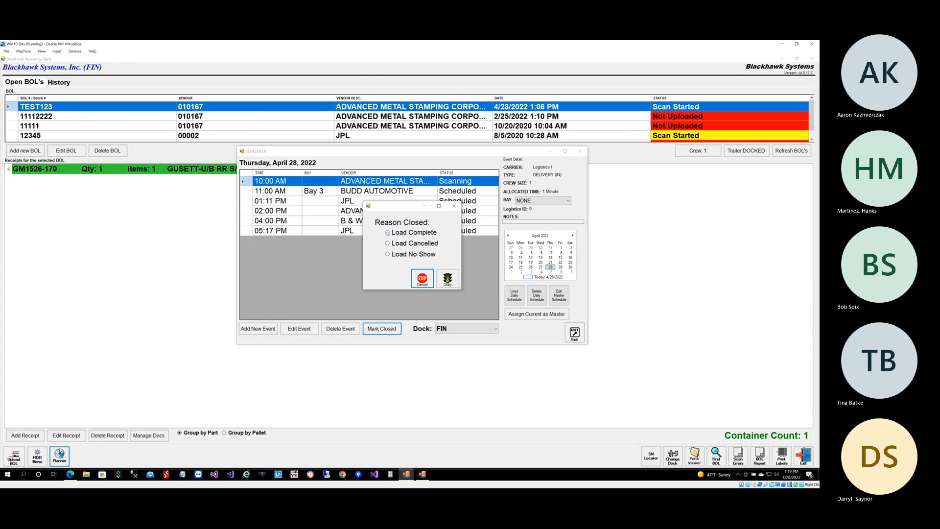
left_click(387, 255)
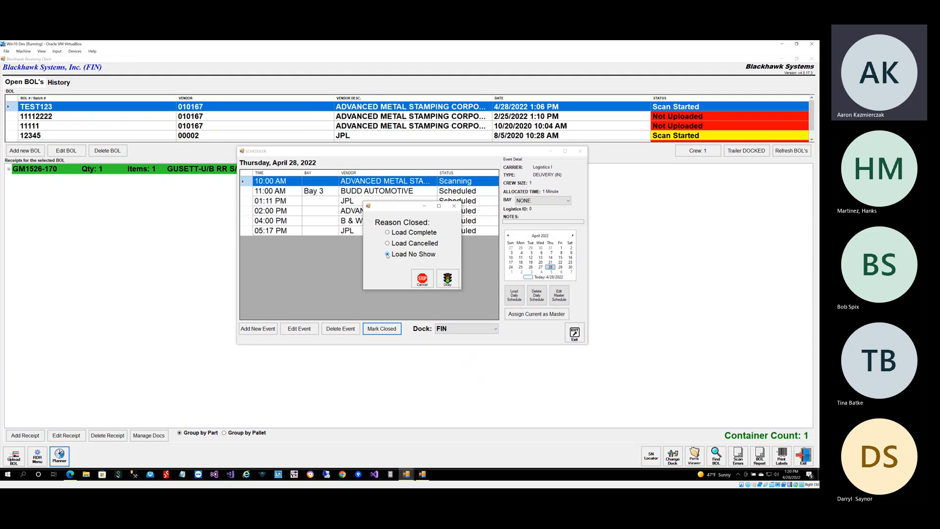
left_click(448, 278)
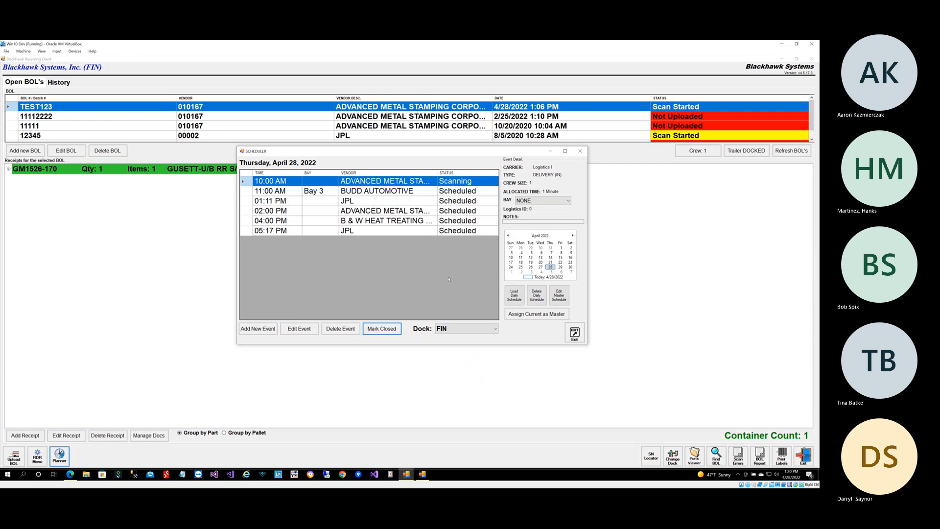
Step: Check the Receiving Discrepancies report for the closed 10:00 AM delivery, and close the report
left_click(422, 474)
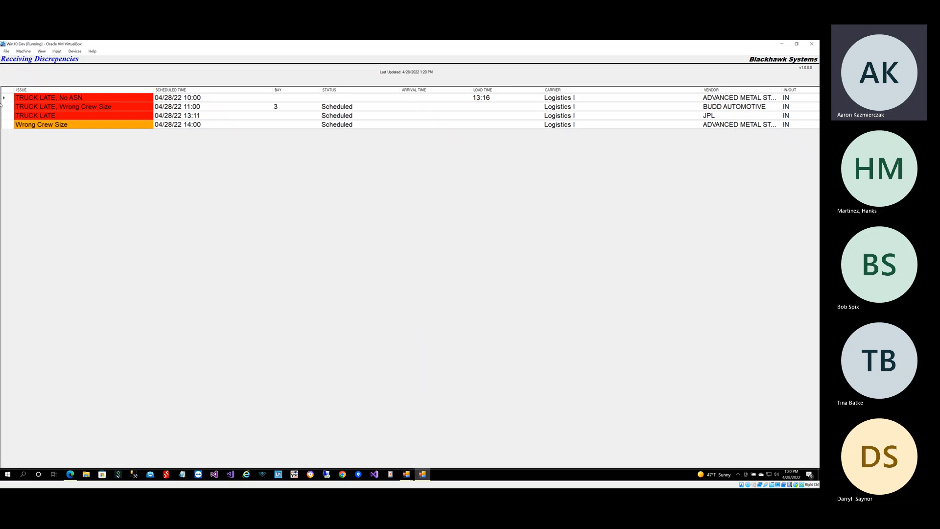
double_click(36, 58)
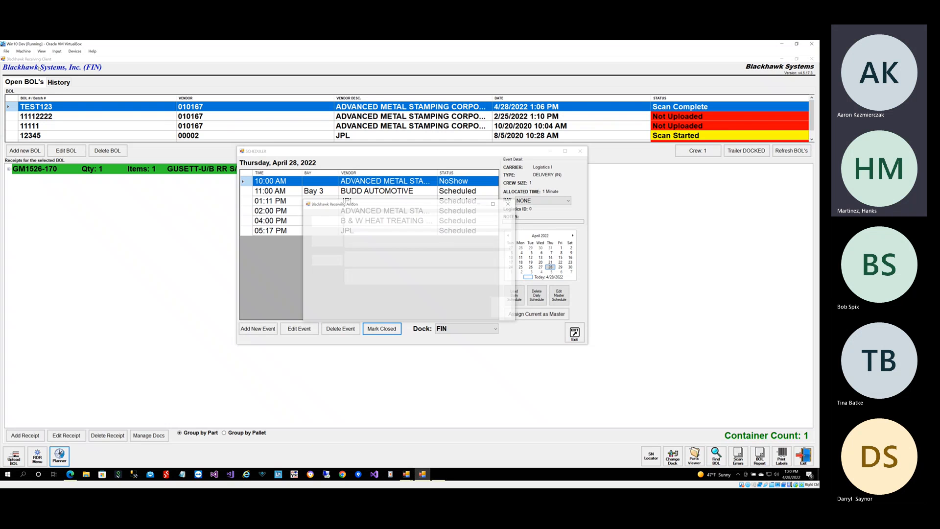
left_click(63, 85)
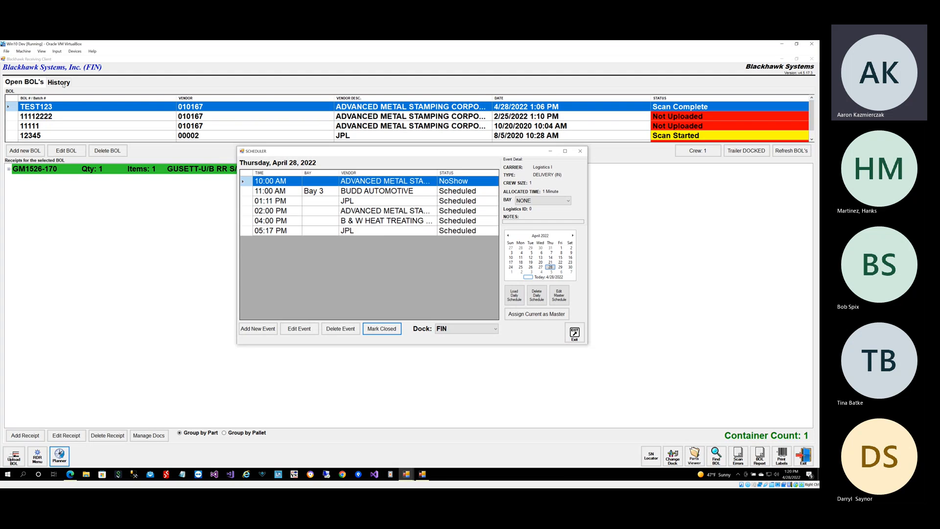
Step: Display the Standard receiving schedule report for dock FIN, and return to the Scheduler after checking it
left_click(422, 474)
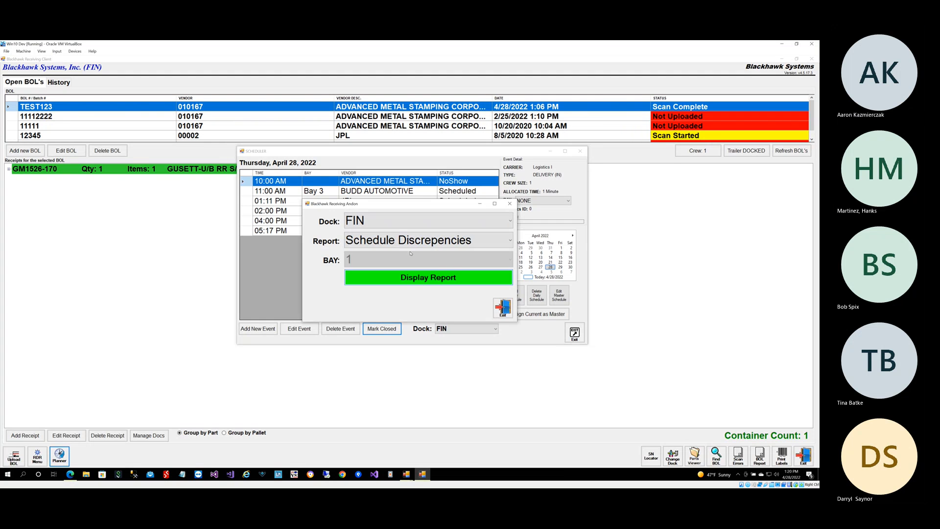
left_click(393, 241)
left_click(388, 255)
left_click(441, 274)
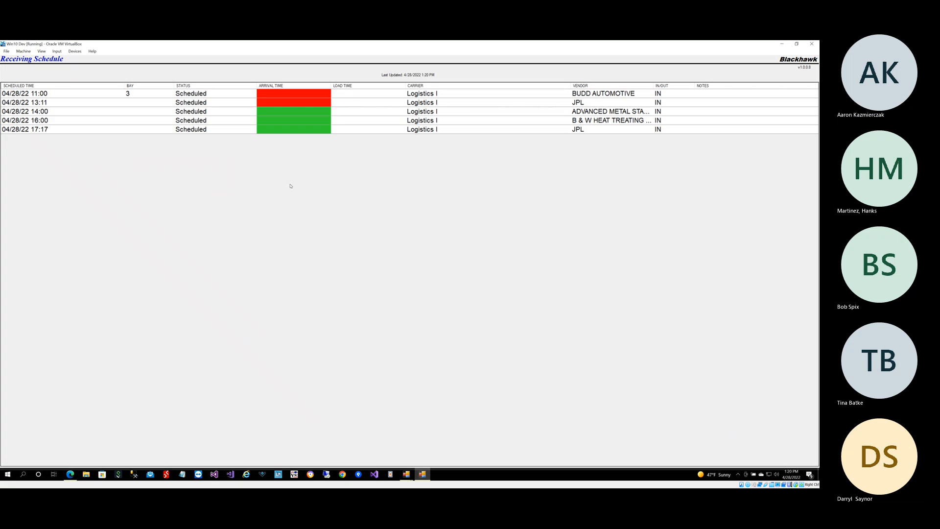
mouse_move(412, 473)
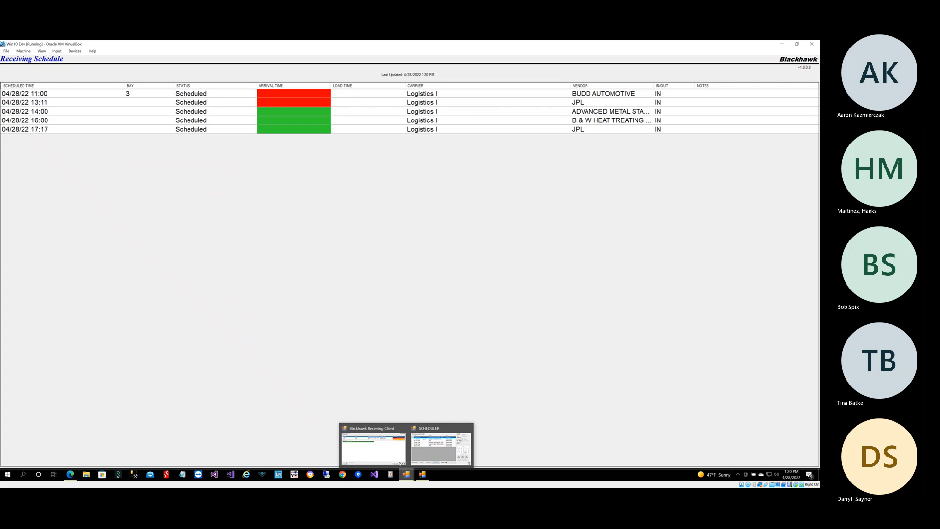
left_click(374, 443)
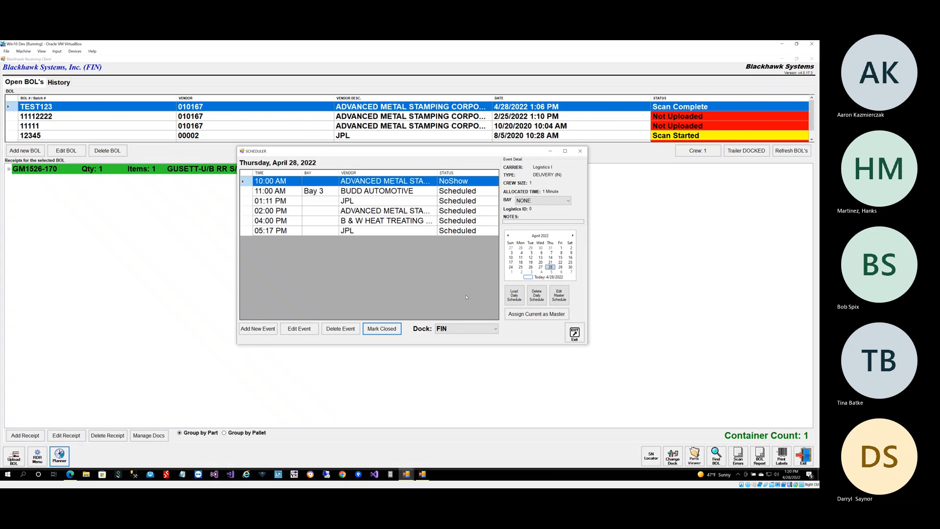
Step: Create a new master list named 1_Friday, and assign the current April 28, 2022 schedule to a master
left_click_drag(415, 151, 405, 154)
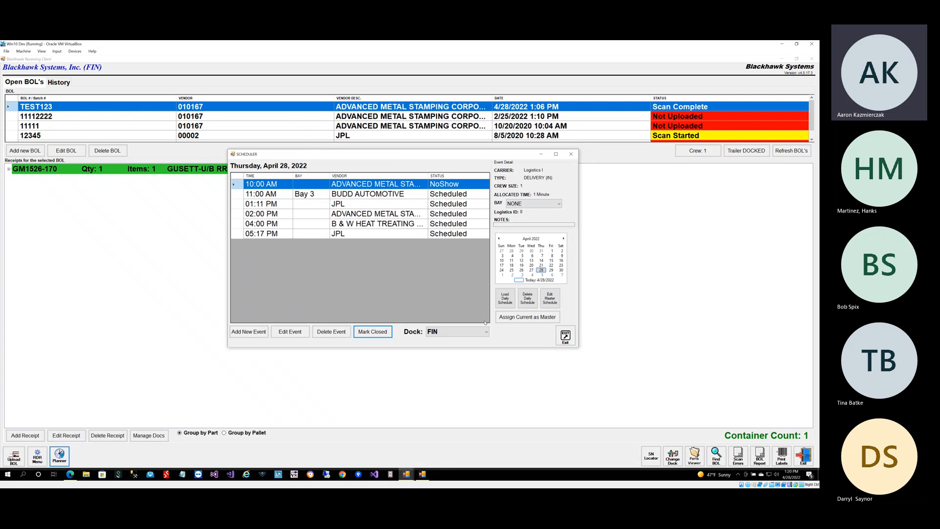
left_click(526, 318)
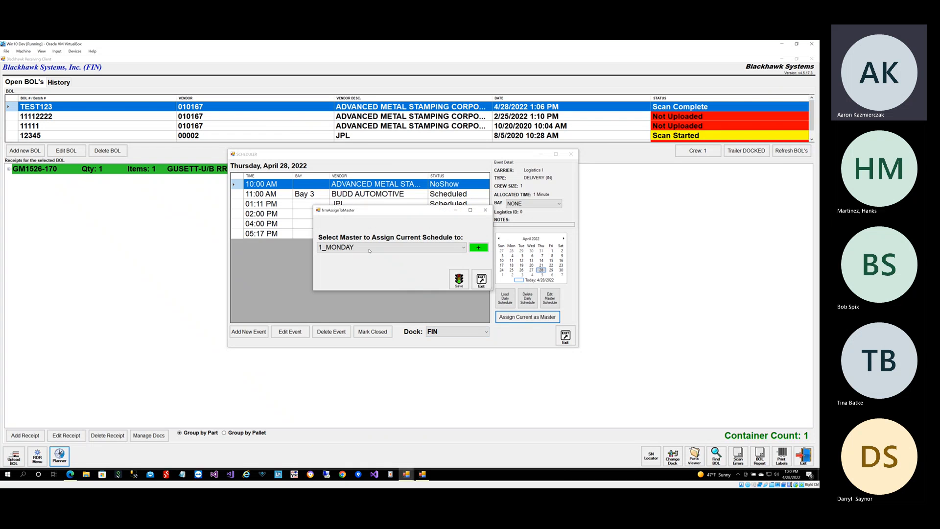
left_click(451, 248)
left_click(360, 255)
left_click(480, 248)
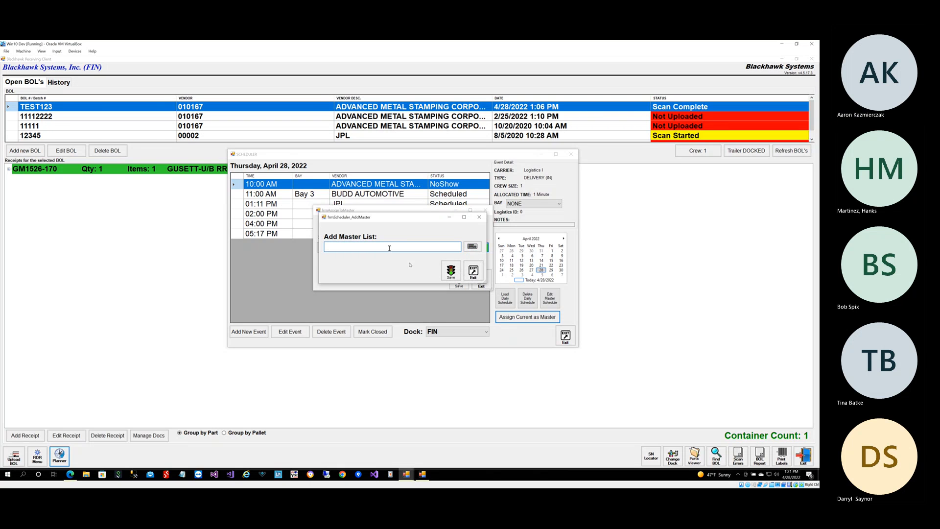
left_click(473, 270)
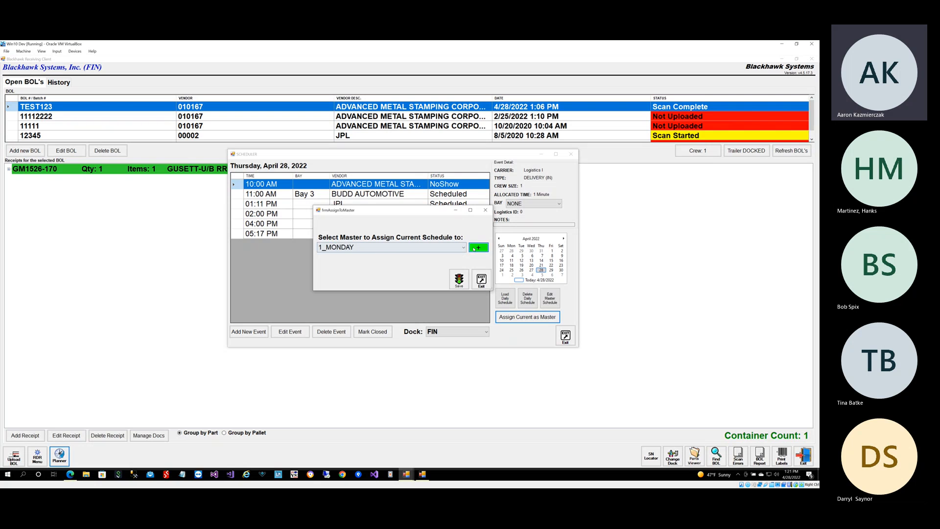
left_click(474, 247)
type("1_Friday")
left_click(451, 271)
left_click(459, 279)
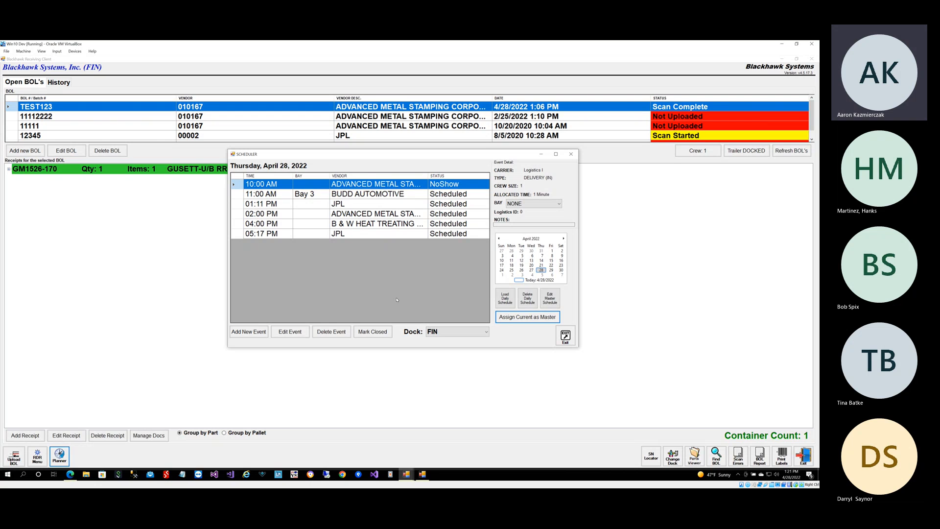
Step: Check the events in the 1_Friday master schedule, and exit the master schedule editor
left_click(550, 298)
left_click(493, 178)
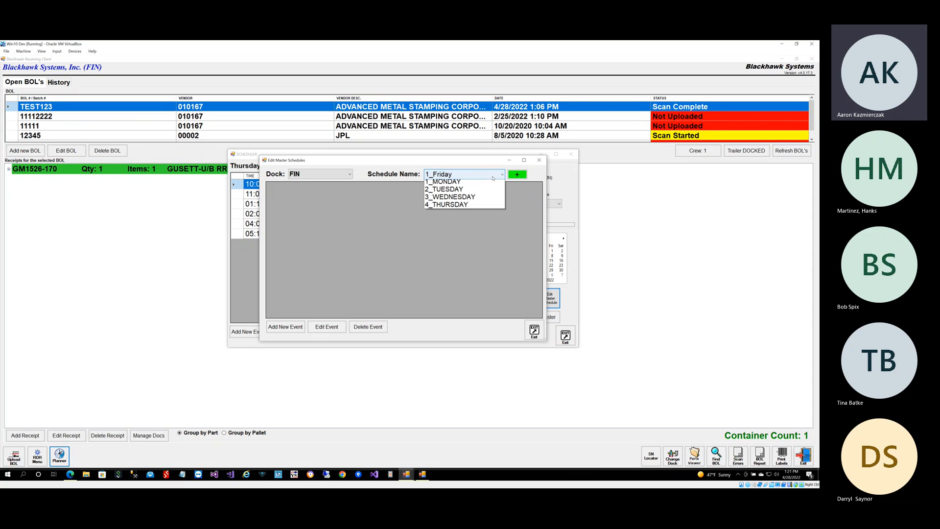
left_click(448, 214)
left_click(463, 174)
left_click(446, 183)
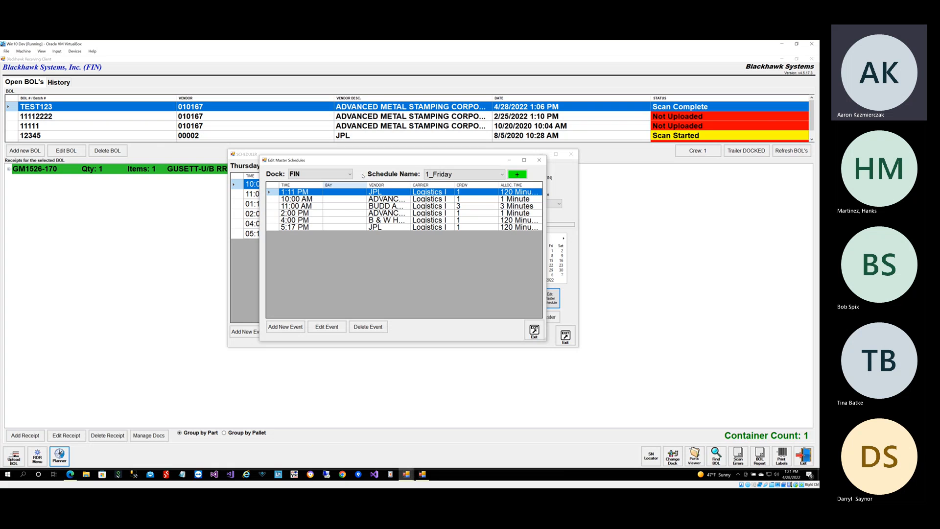
left_click_drag(370, 162, 371, 172)
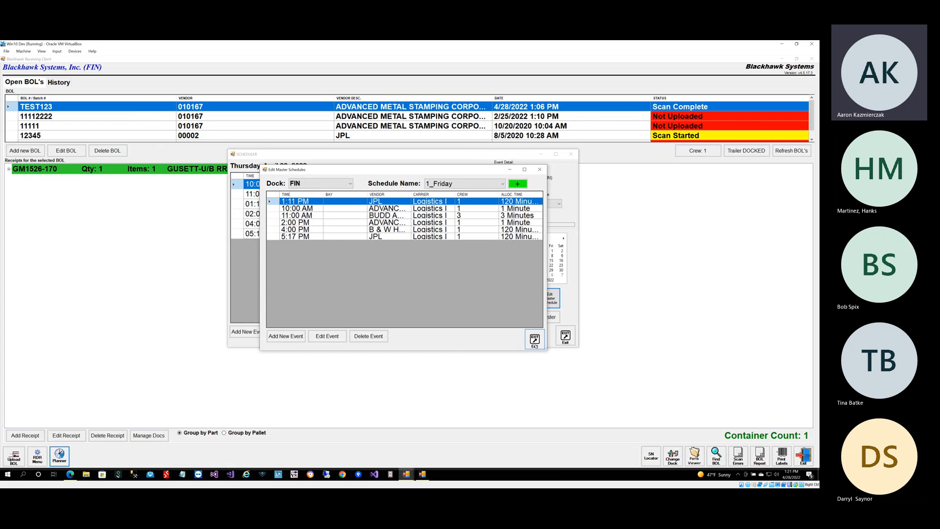
left_click(535, 340)
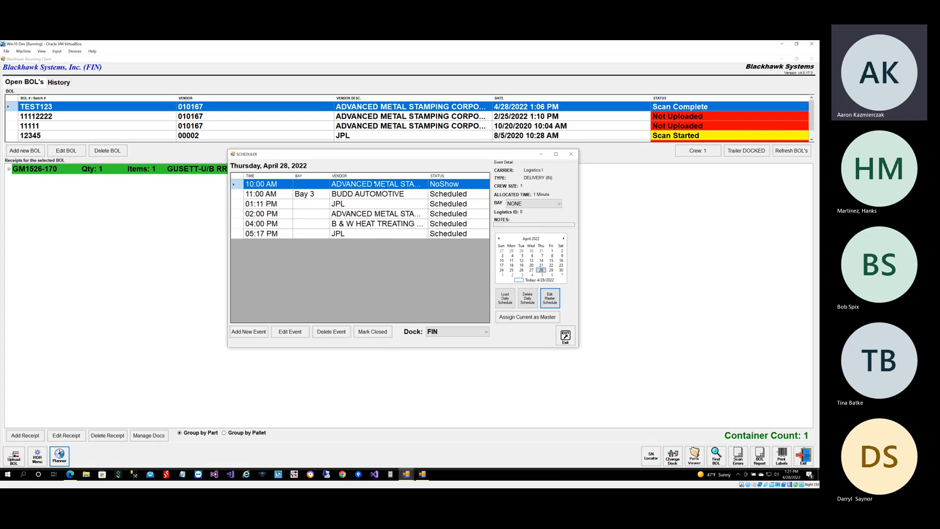
Step: Close the Standard report and exit its report selector, and exit the Scheduler
mouse_move(371, 157)
left_mouse_down()
mouse_move(361, 171)
mouse_move(358, 159)
left_mouse_up()
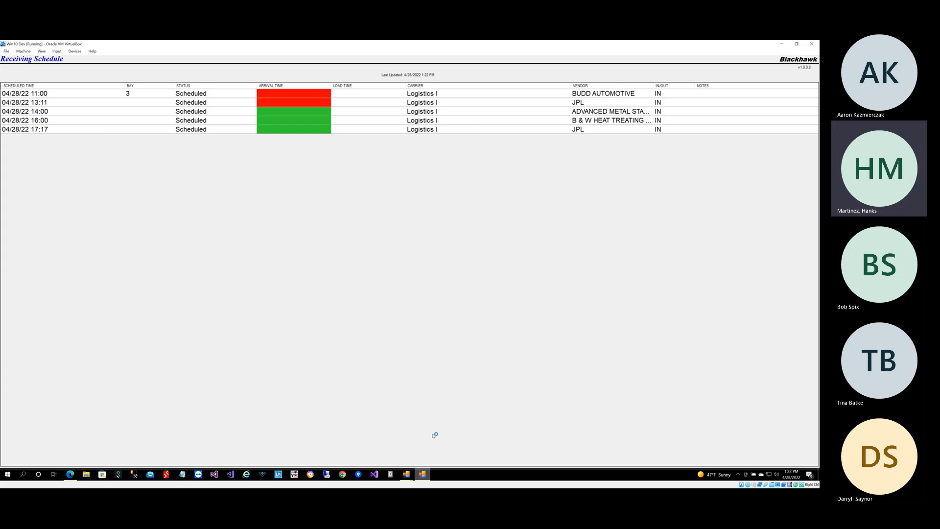
left_click(35, 60)
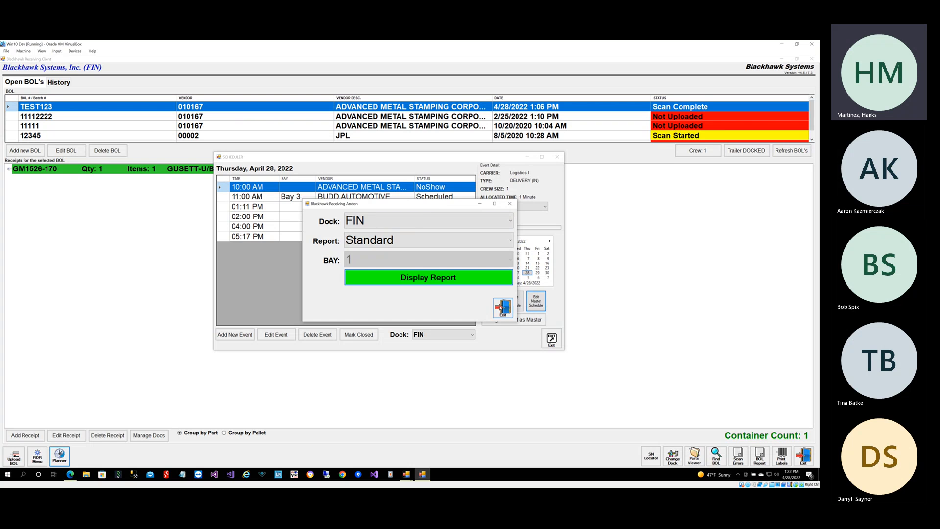
left_click(500, 307)
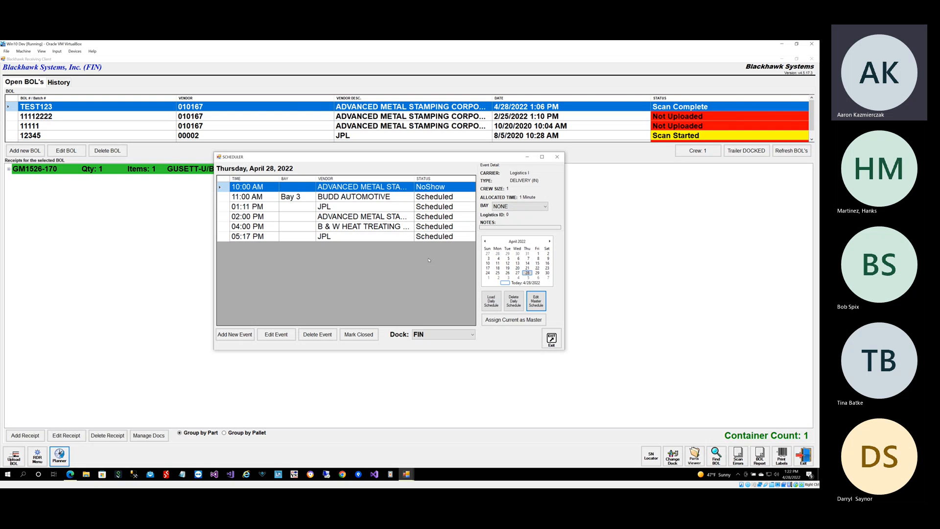
left_click_drag(385, 161, 382, 154)
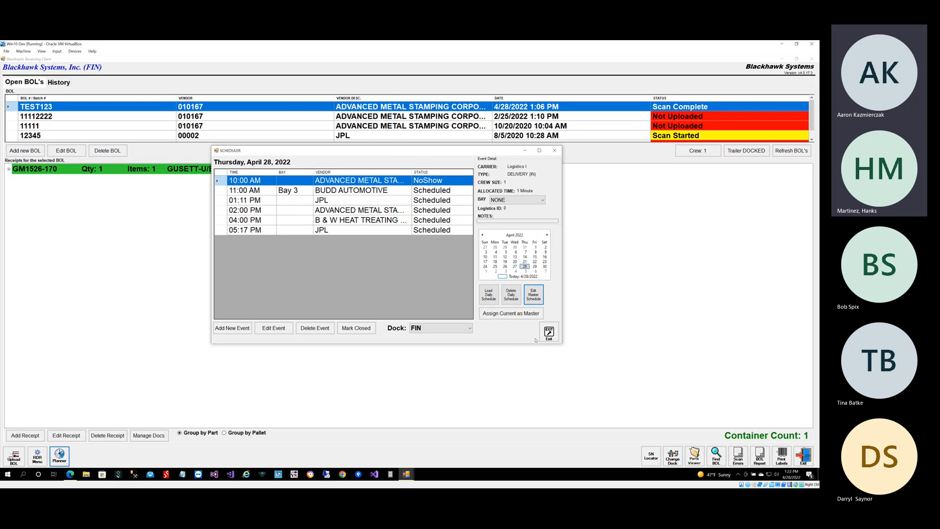
left_click(549, 332)
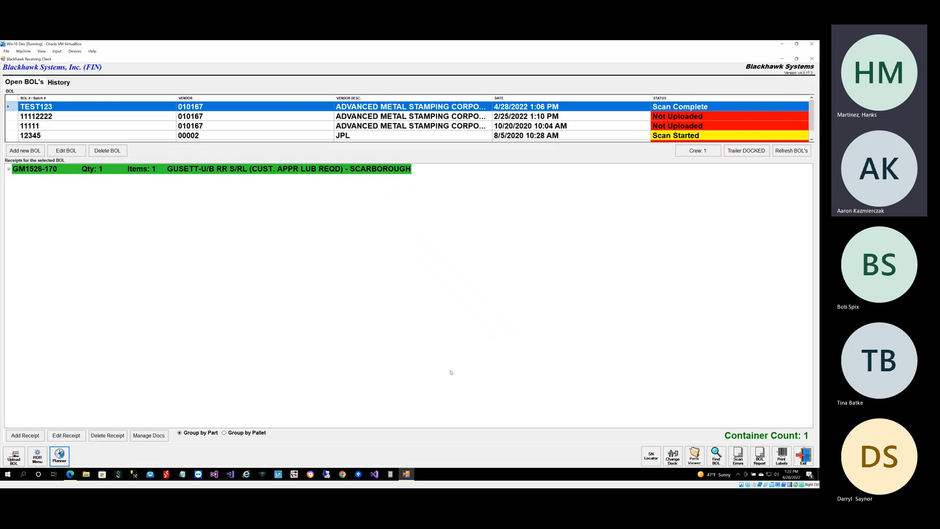